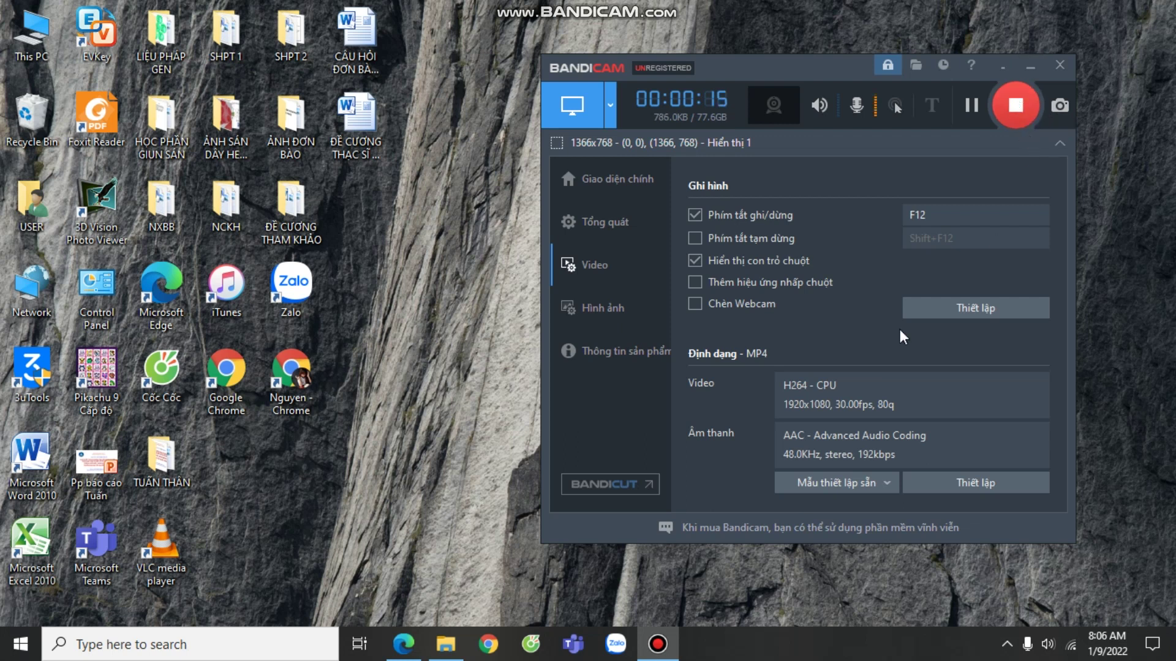
# - Switch to File Explorer and examine the audio tracks on the disc in DVD RW Drive (E:)
pyautogui.click(453, 648)
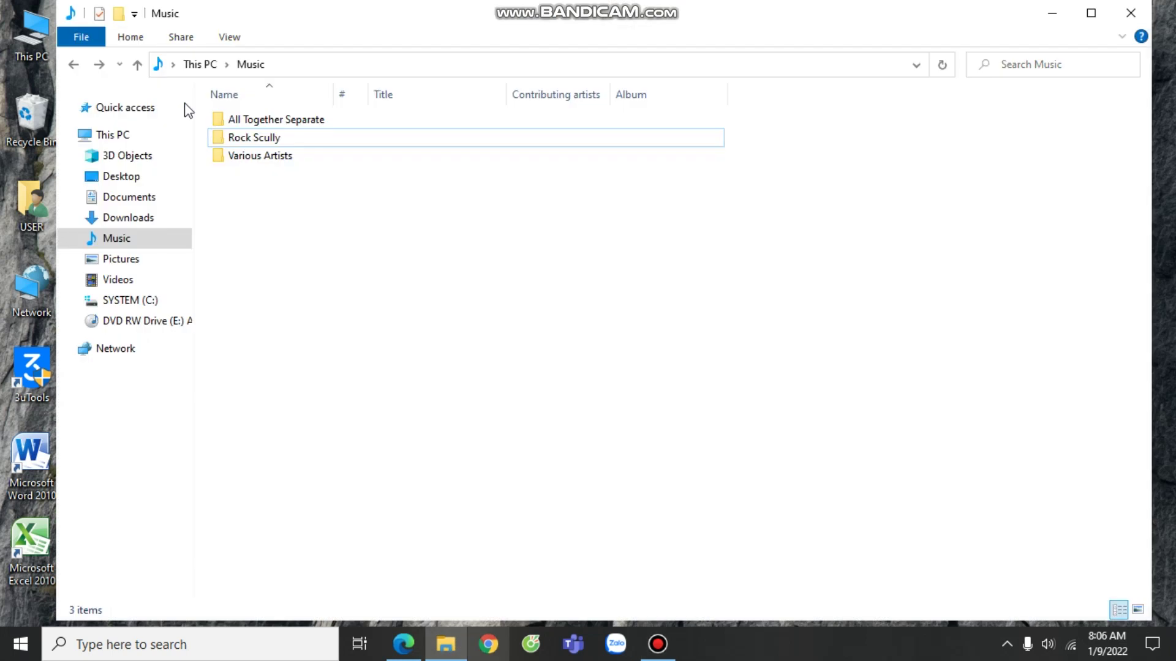
pyautogui.click(123, 138)
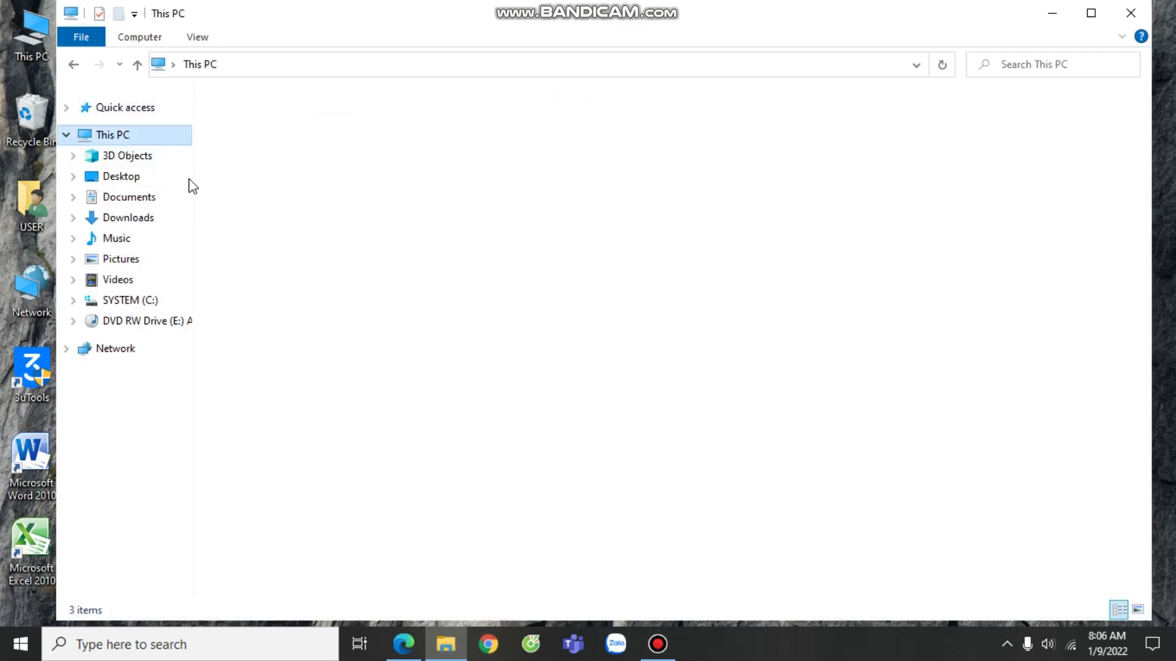
pyautogui.moveTo(436, 316); pyautogui.dragTo(612, 245)
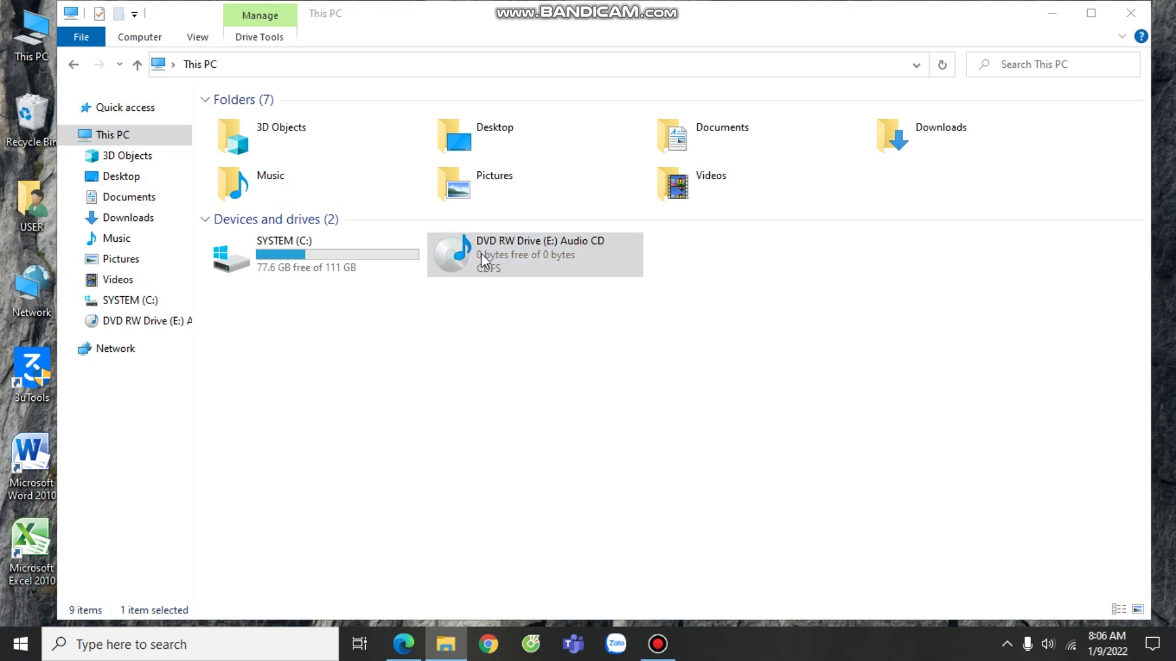
pyautogui.click(773, 318)
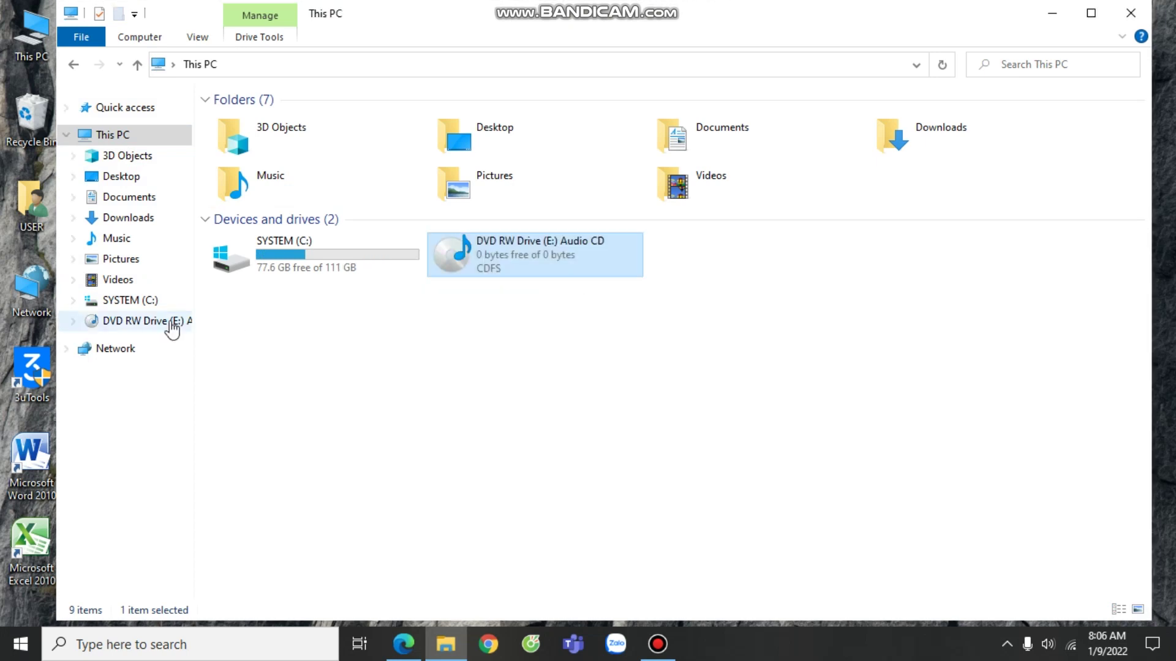
pyautogui.click(117, 321)
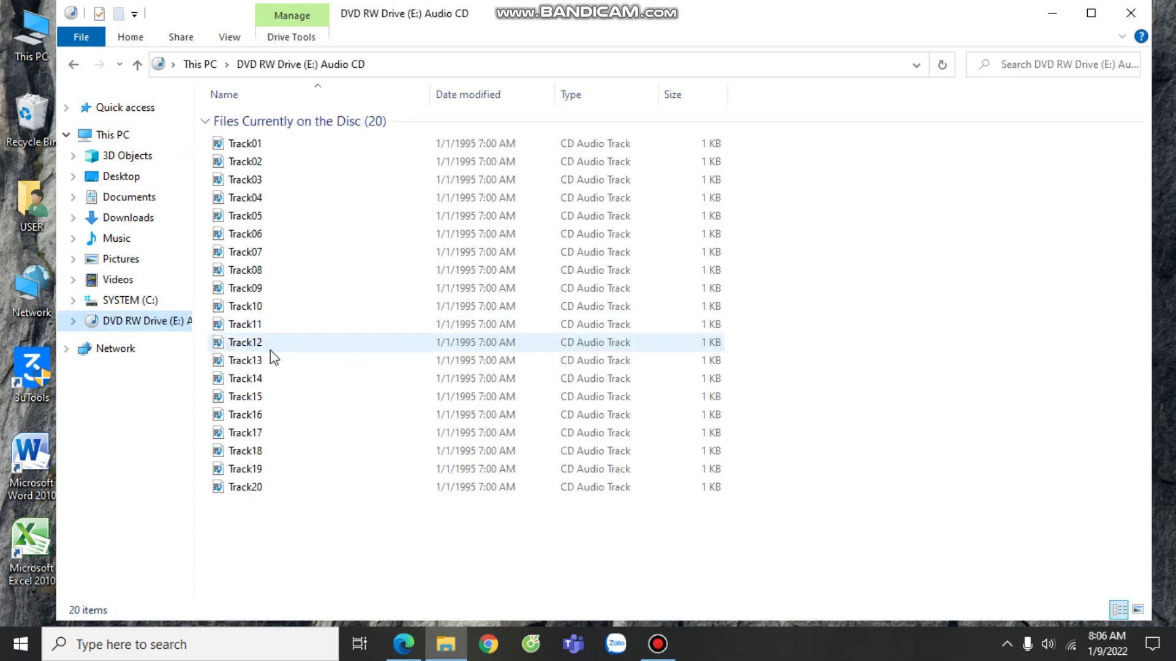
pyautogui.moveTo(260, 105); pyautogui.dragTo(463, 518)
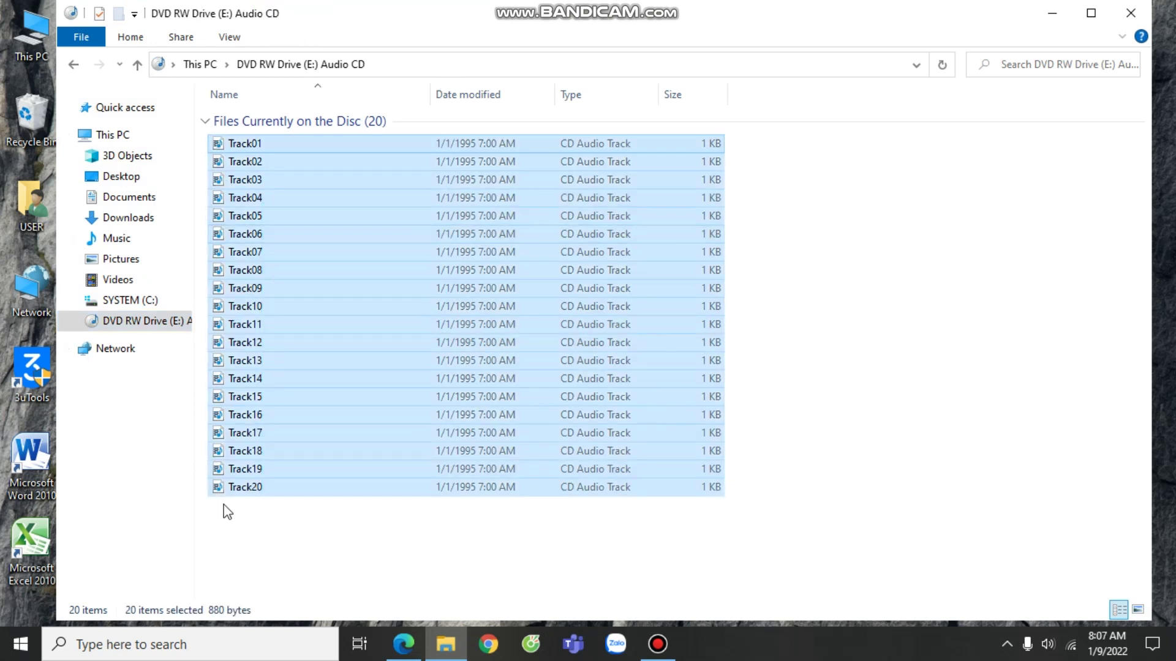
pyautogui.click(210, 506)
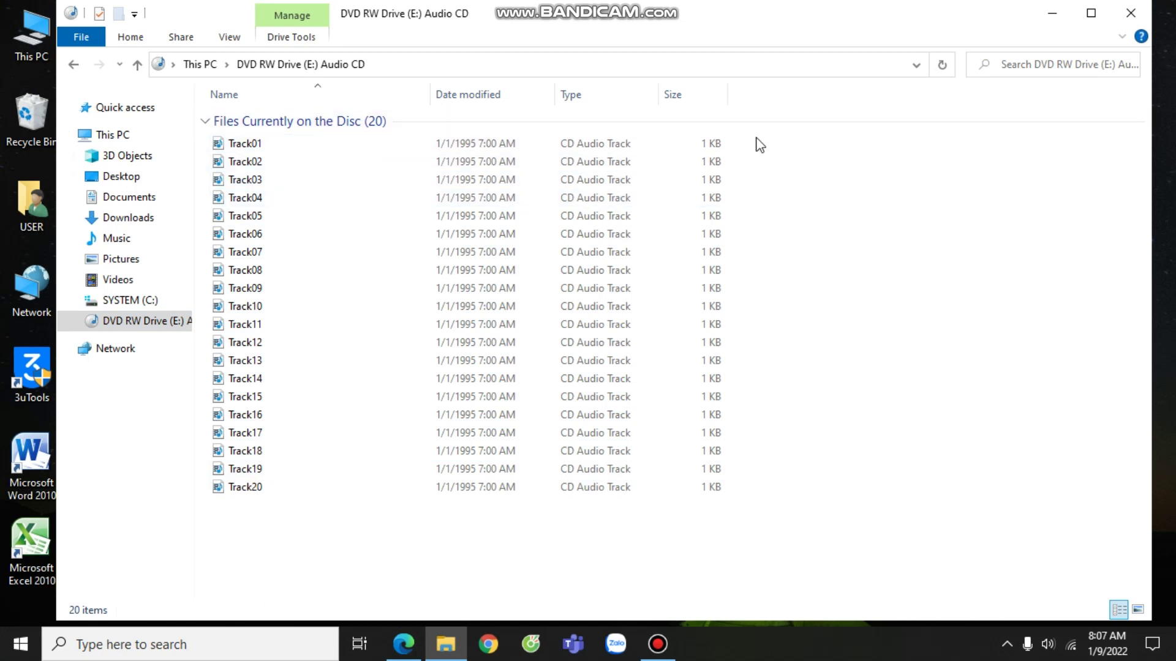
# - Play Track01 from the audio CD briefly and close the player
pyautogui.click(224, 144)
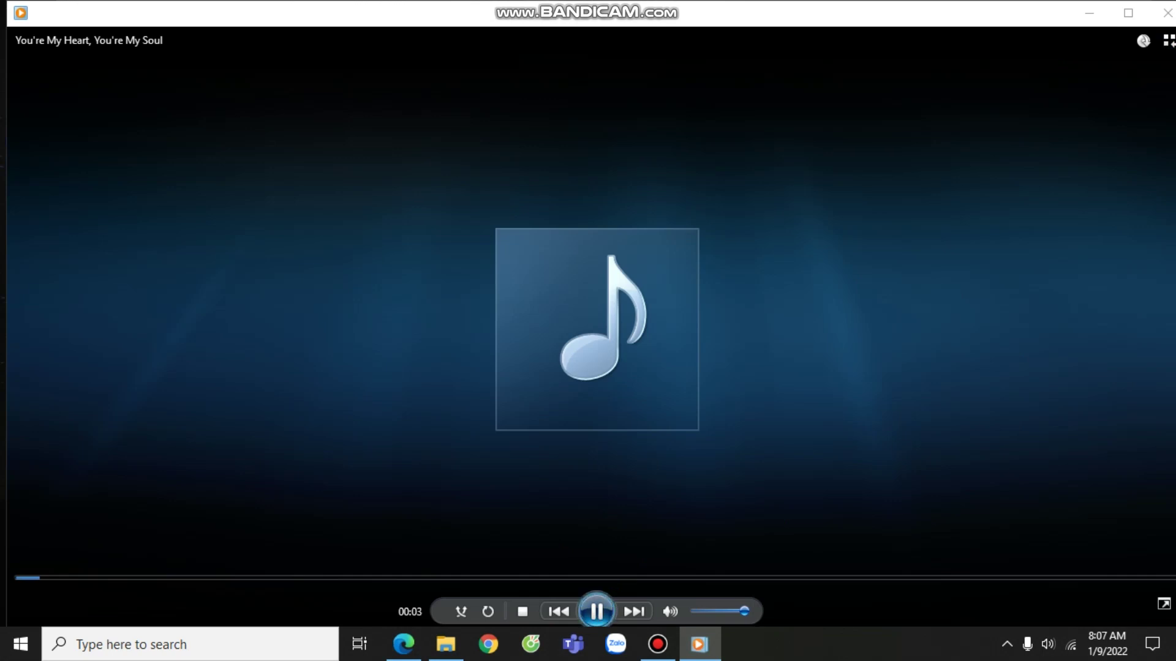
pyautogui.click(1164, 14)
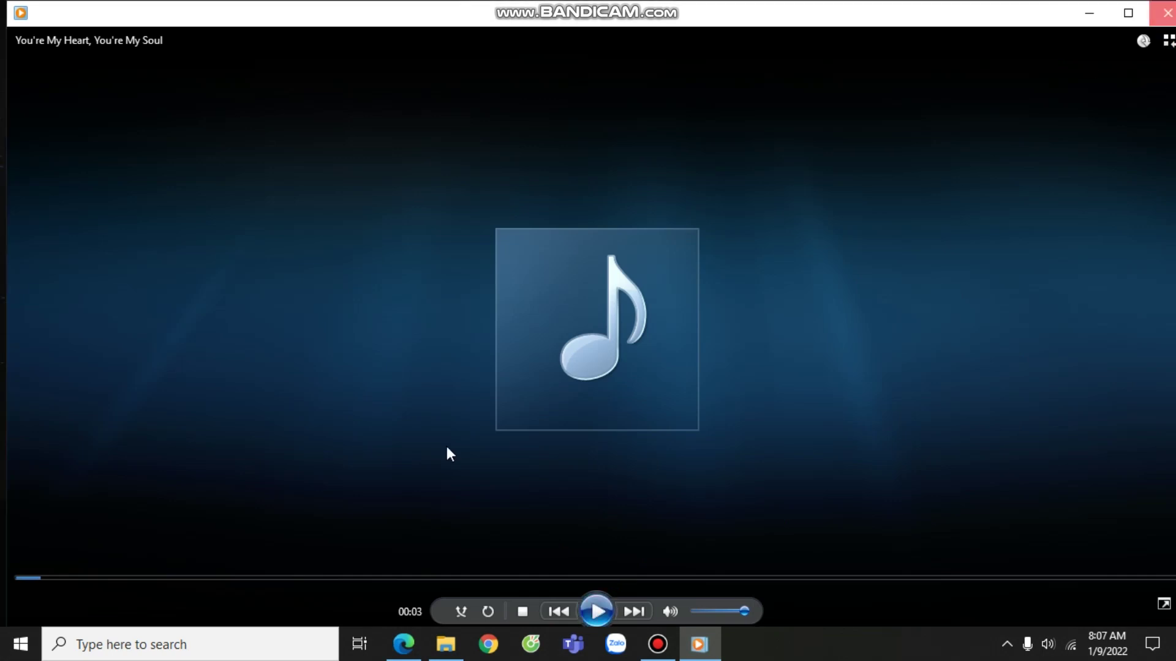
# - Launch Windows Media Player and mark all tracks of the audio CD for ripping
pyautogui.click(257, 649)
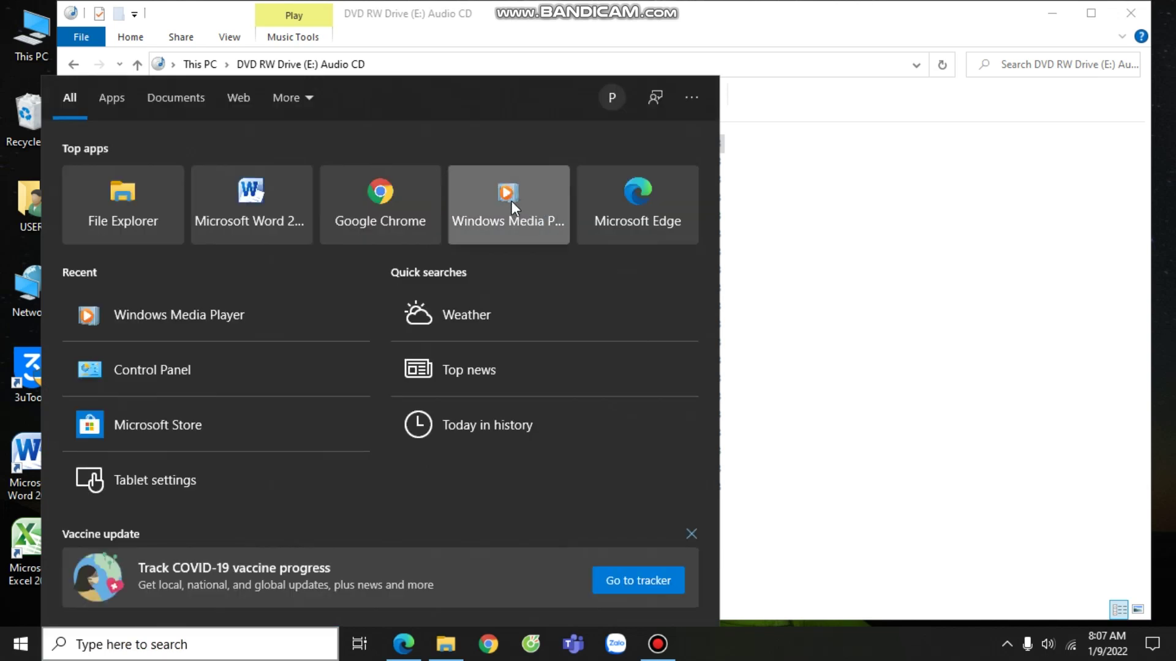
pyautogui.click(512, 201)
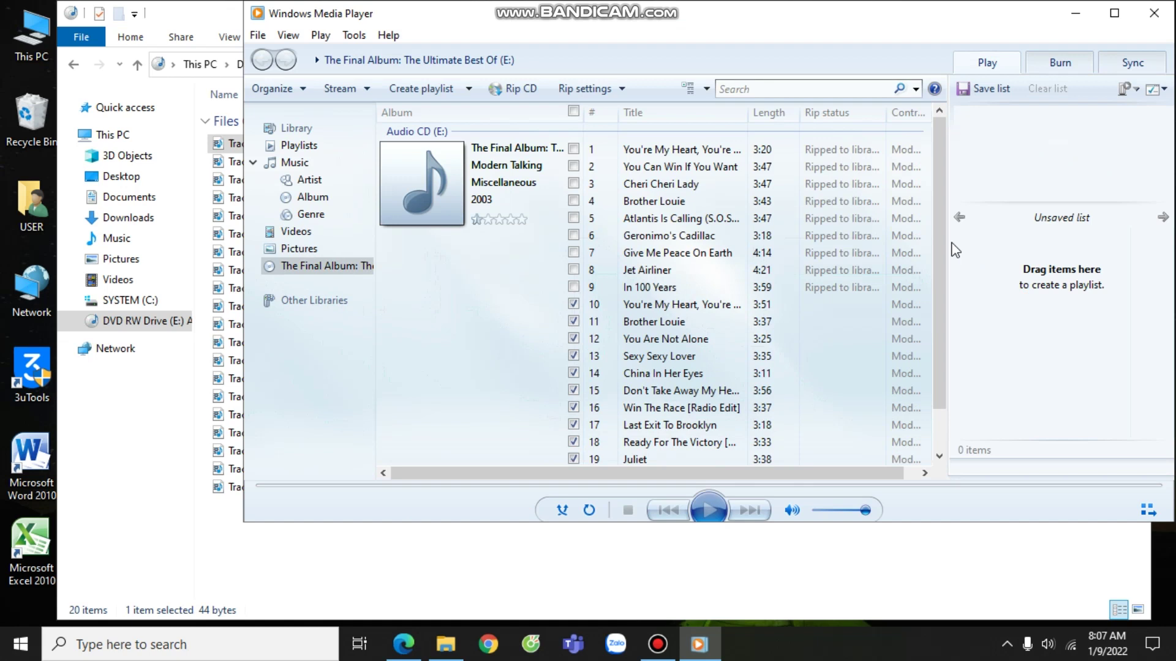
pyautogui.scroll(-1, 612, 264)
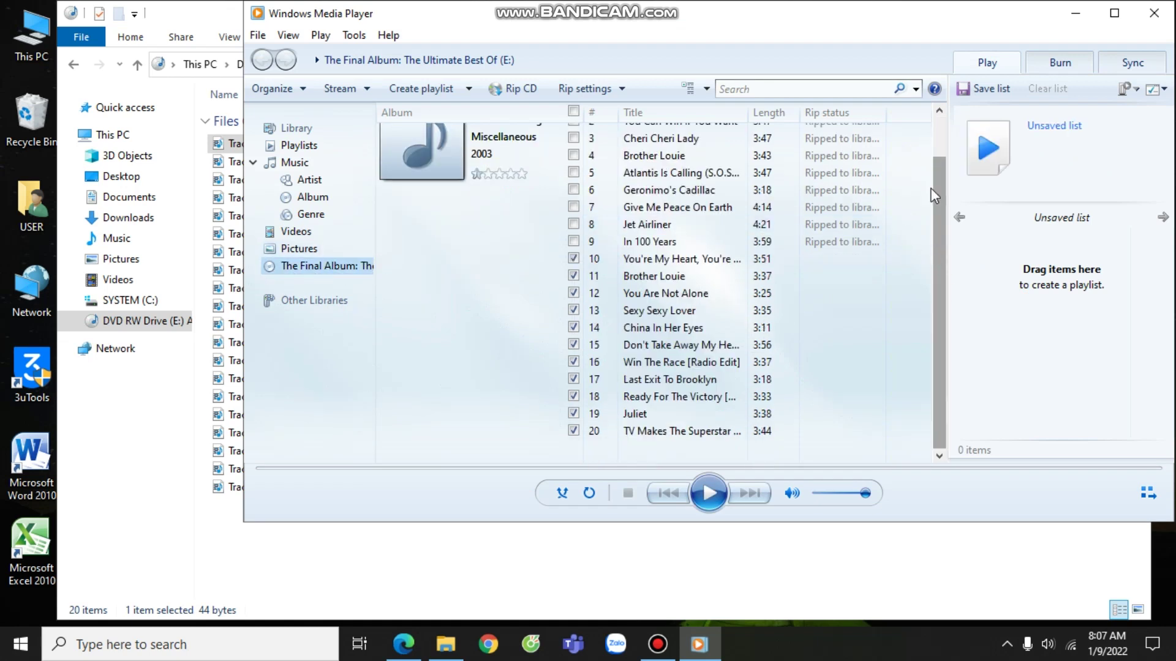
pyautogui.scroll(1, 934, 184)
pyautogui.click(573, 111)
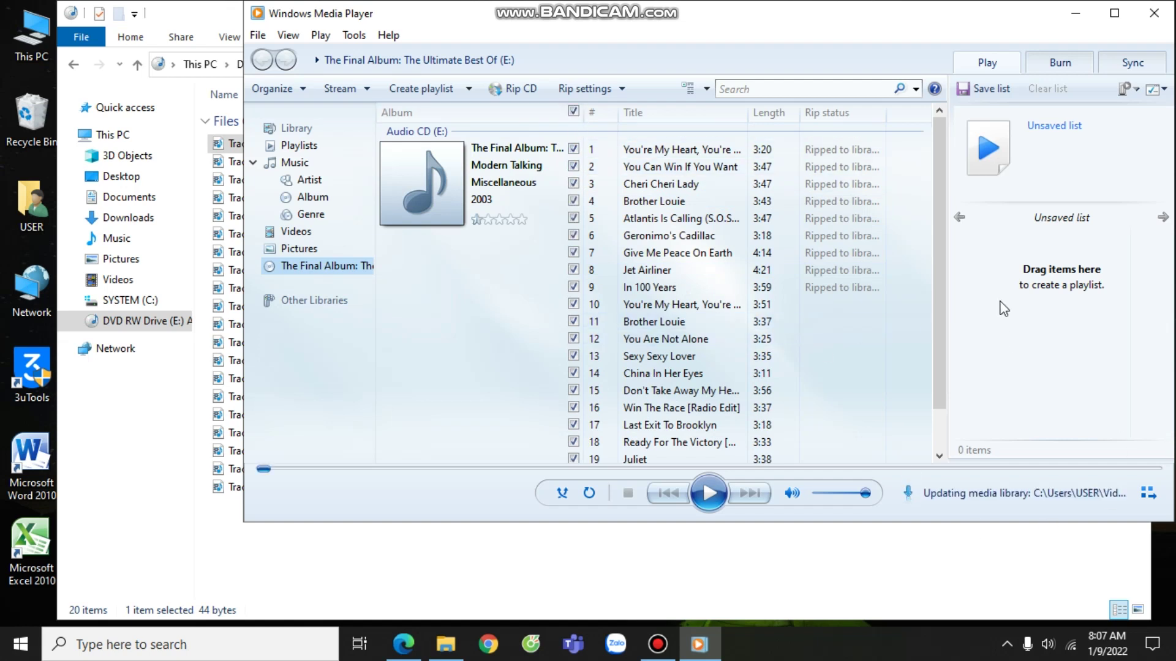
pyautogui.scroll(-1, 957, 367)
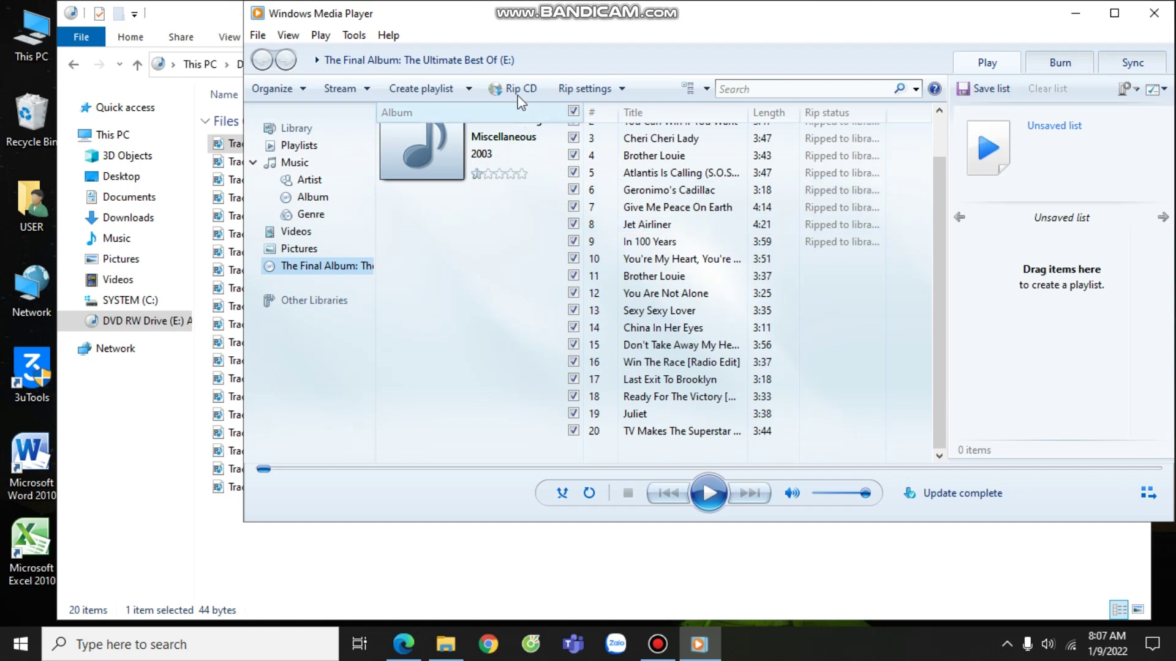
# - Maximize the player window, start ripping the CD, and select all tracks in the list
pyautogui.click(1115, 13)
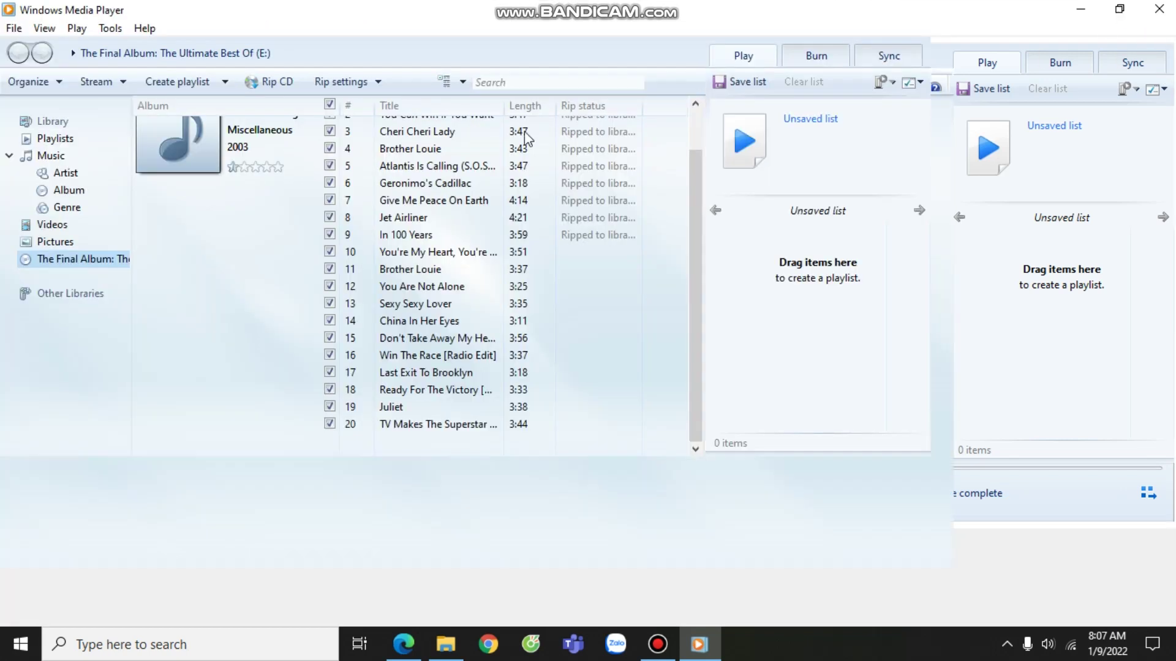
pyautogui.click(273, 82)
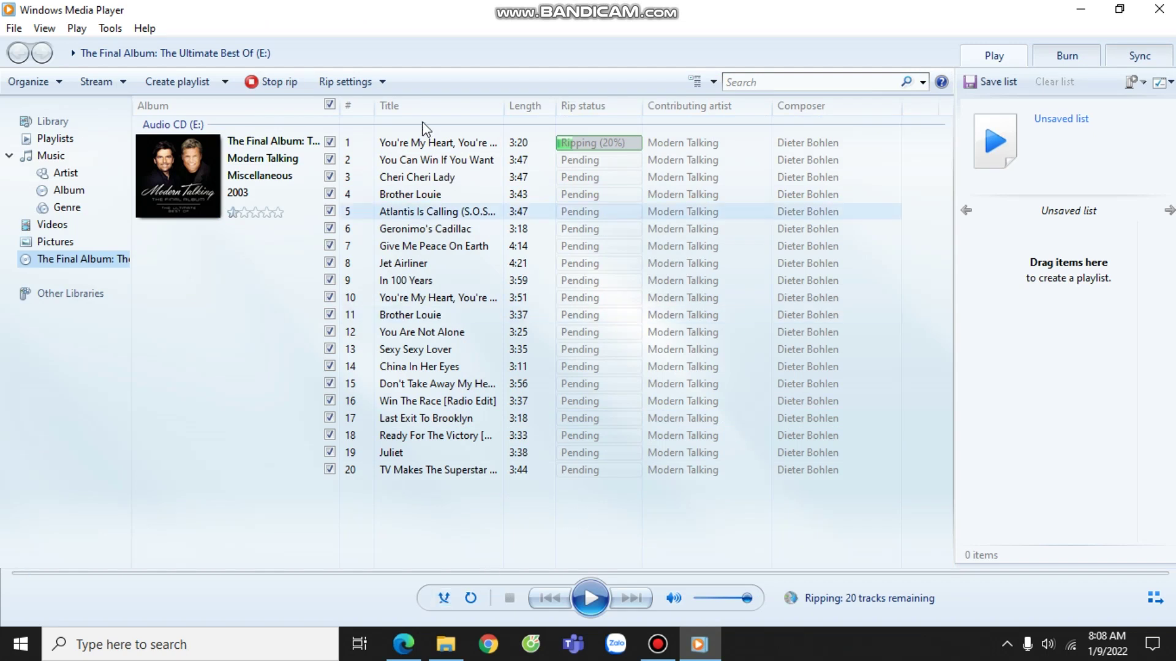
pyautogui.hotkey('ctrl', 'a')
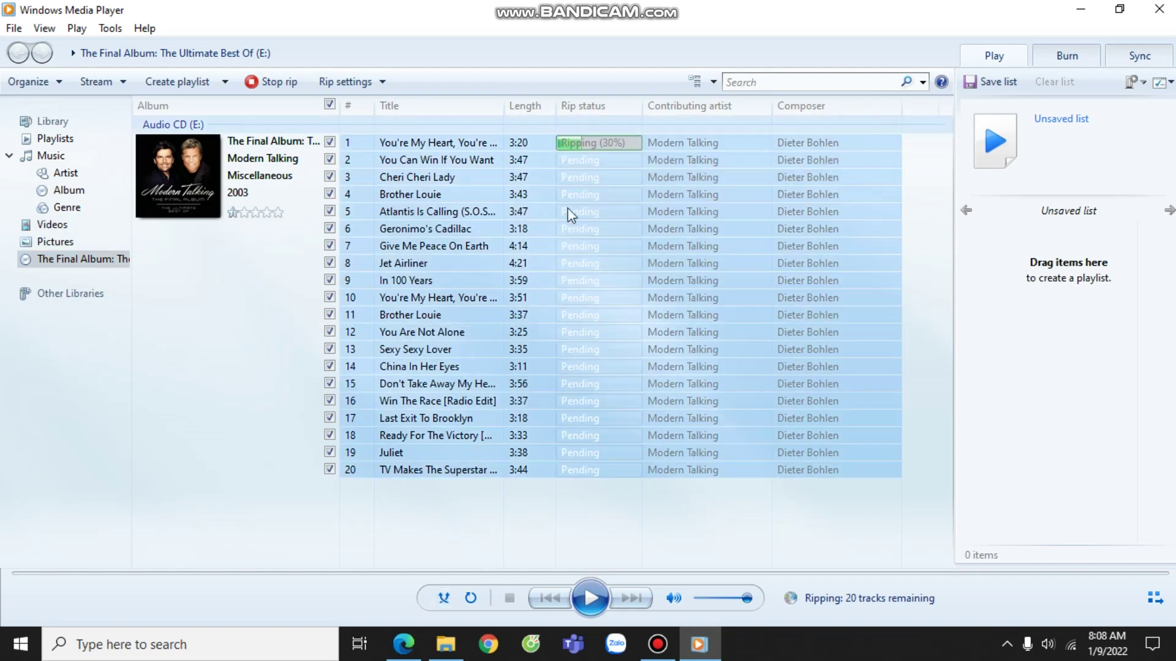
# - Switch to File Explorer and check the ripped files in the Music library's Modern Talking folder and its The Final Album- The Ultimate Best Of subfolder
pyautogui.click(454, 646)
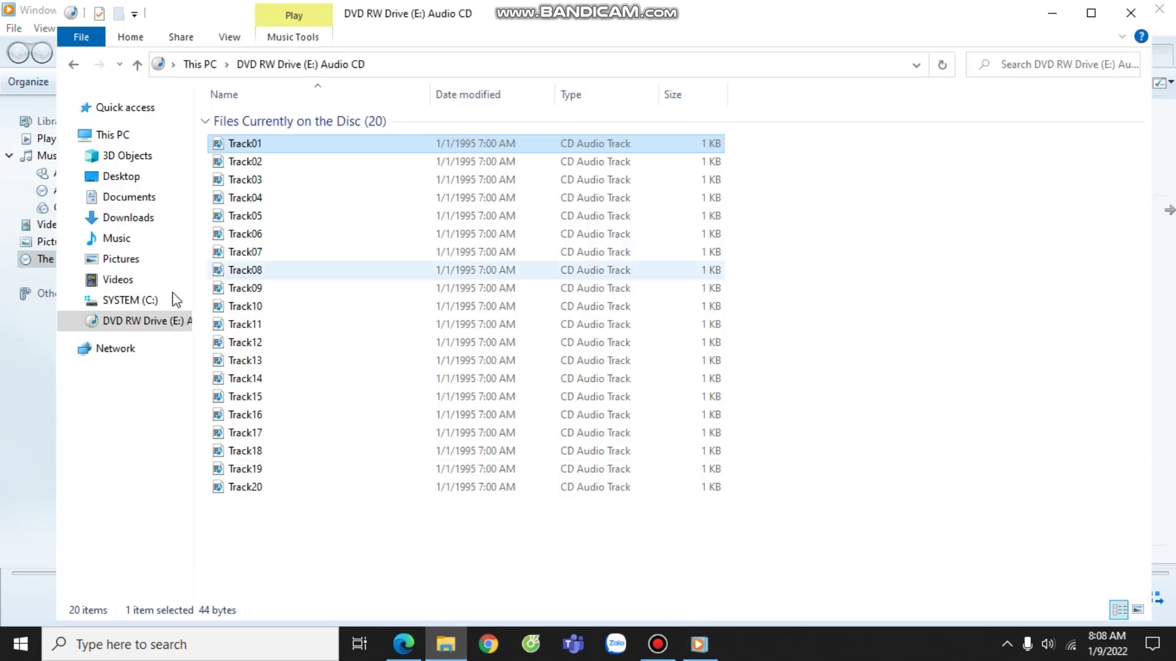
pyautogui.click(126, 240)
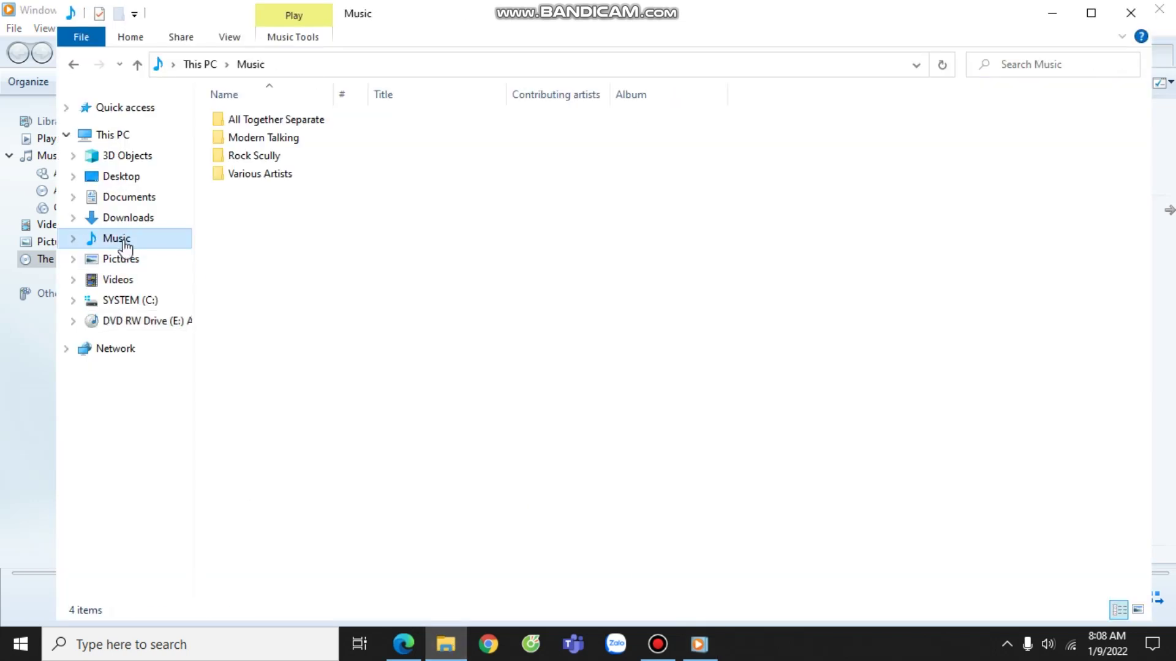
pyautogui.doubleClick(265, 140)
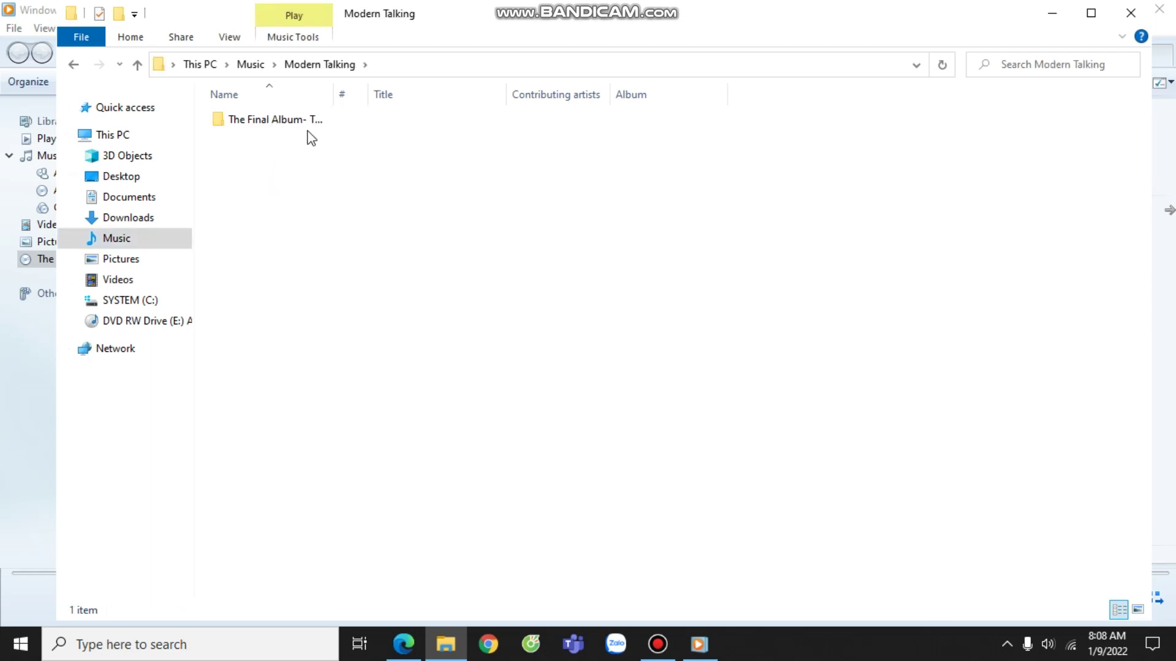
pyautogui.click(304, 126)
pyautogui.doubleClick(306, 129)
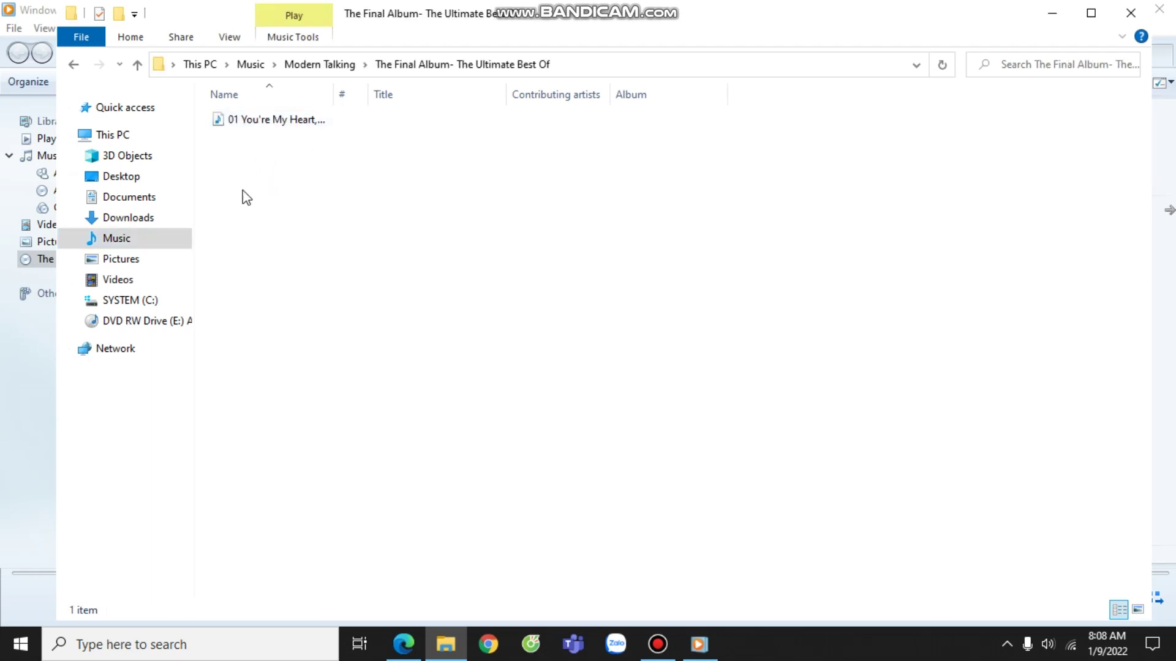
pyautogui.moveTo(405, 116); pyautogui.dragTo(229, 163)
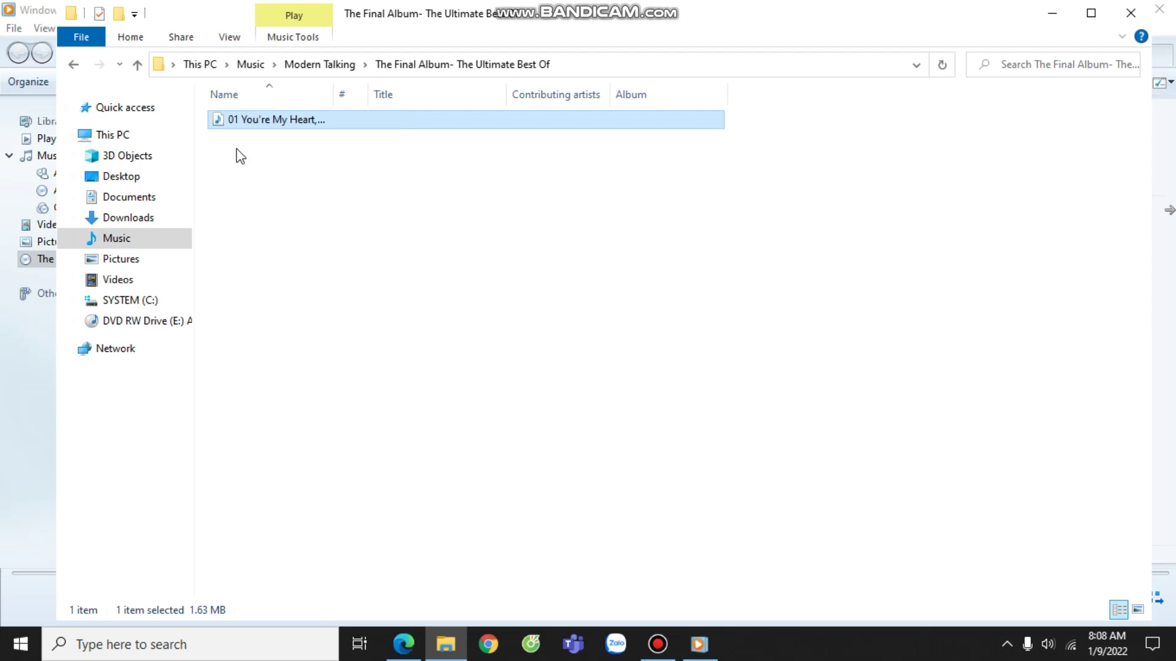
pyautogui.click(135, 240)
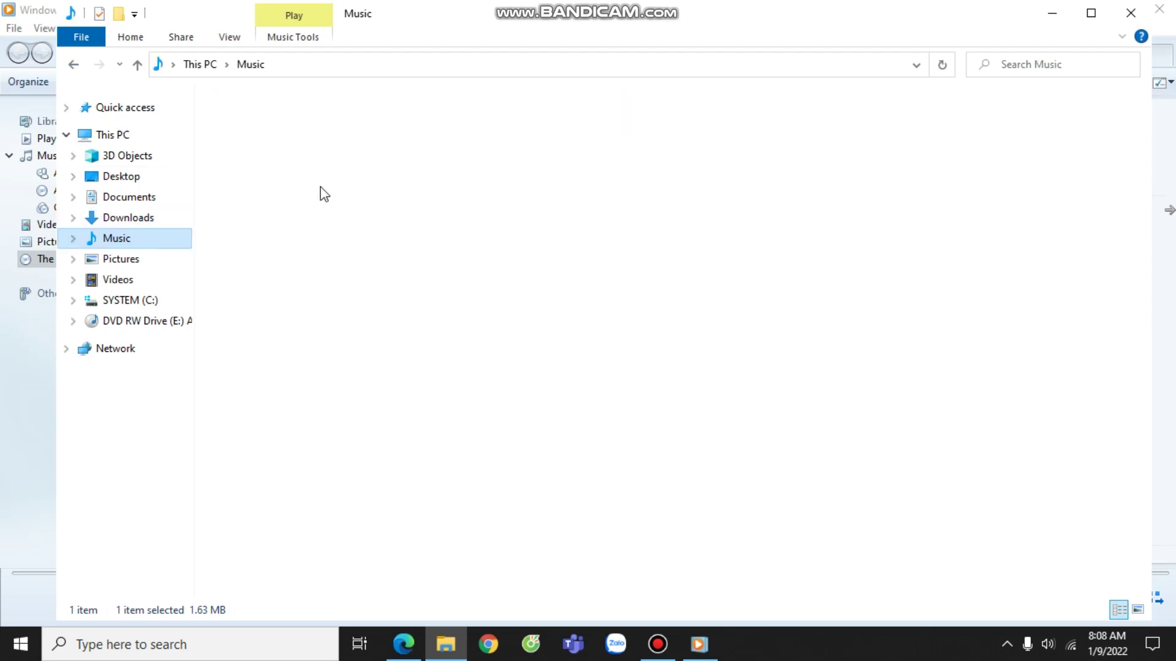
pyautogui.click(309, 140)
pyautogui.doubleClick(309, 137)
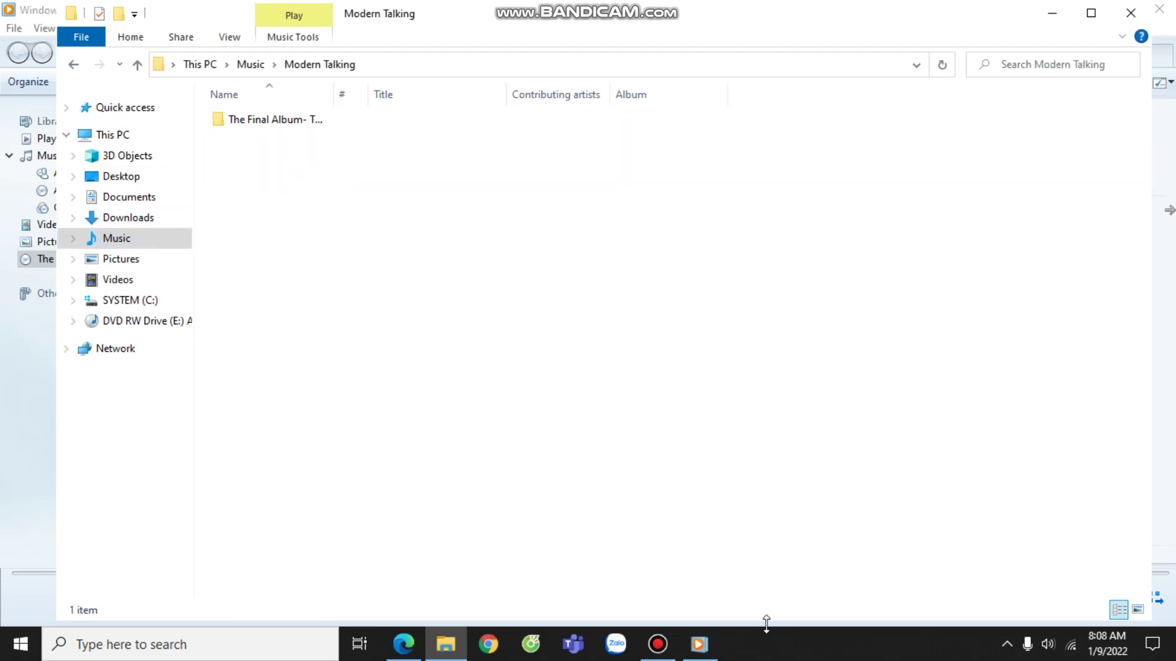
# - Switch to Windows Media Player, play the CD's first track from about 0:49, check the speaker volume, and pause playback
pyautogui.click(698, 644)
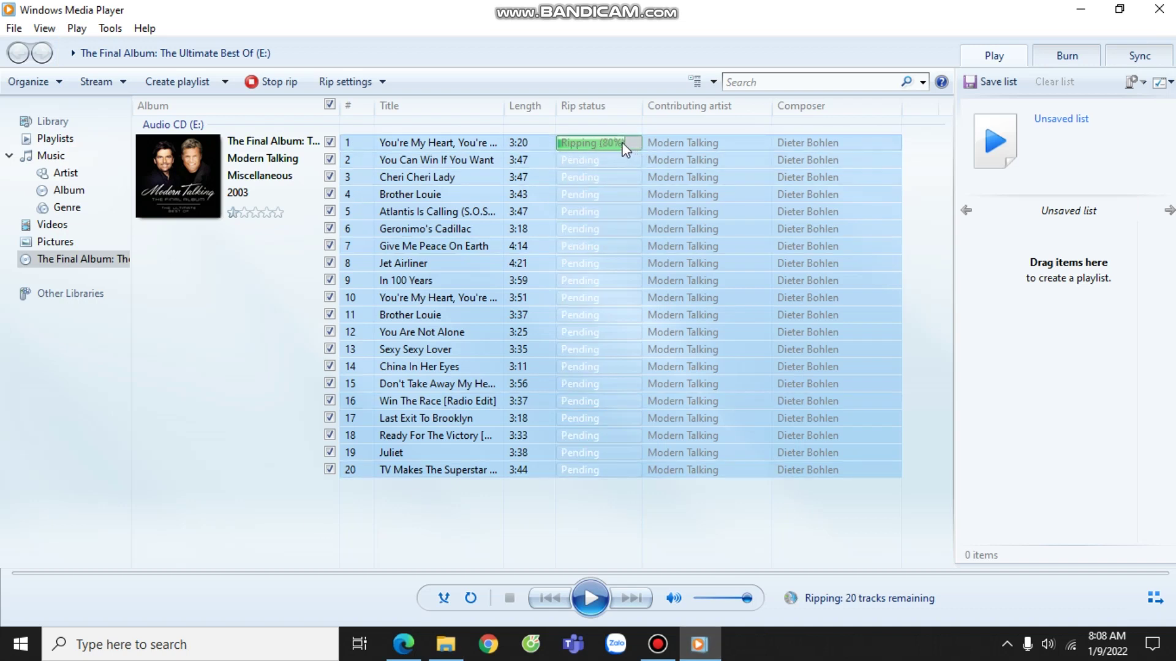
pyautogui.click(592, 595)
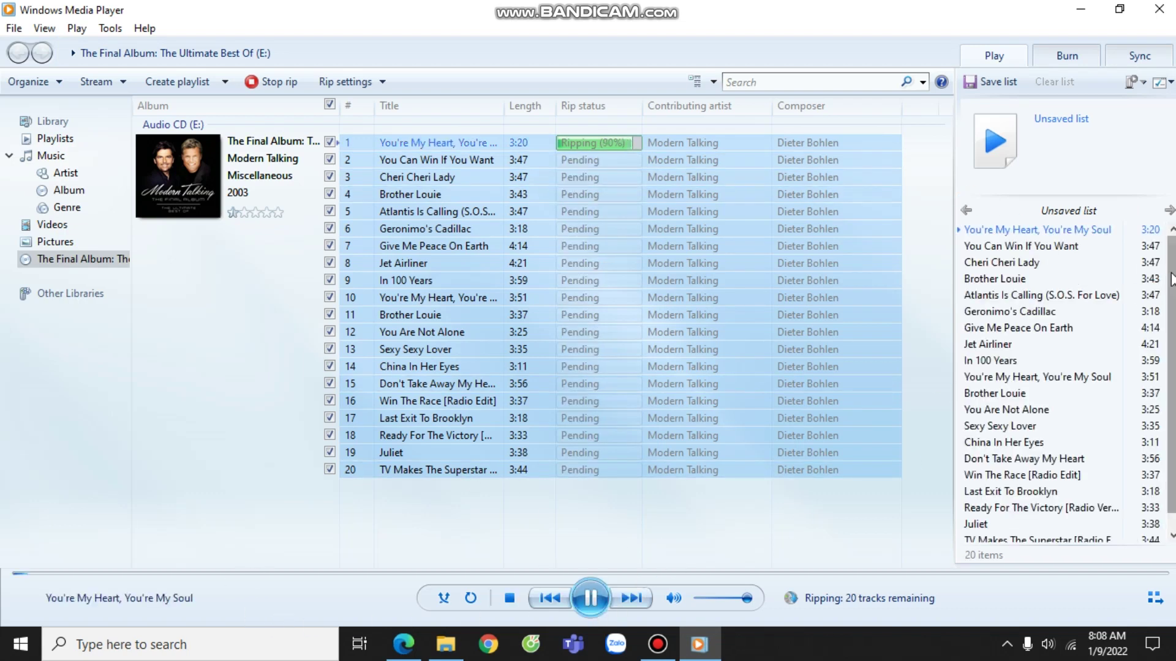
pyautogui.click(185, 573)
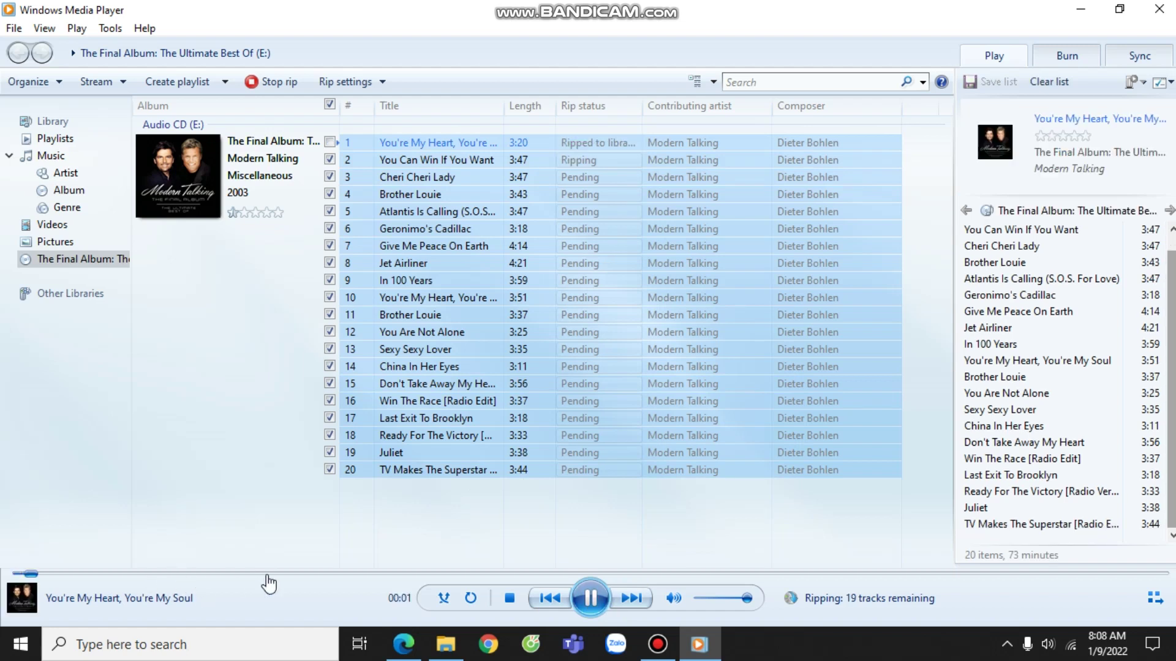
pyautogui.click(309, 574)
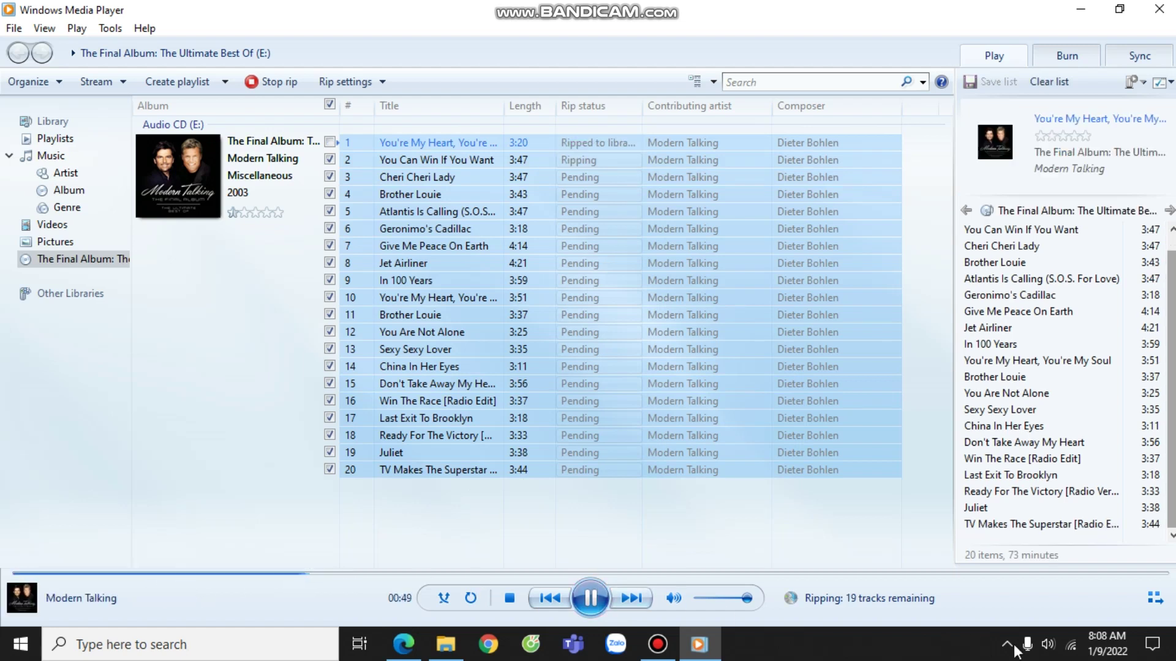
pyautogui.click(1046, 644)
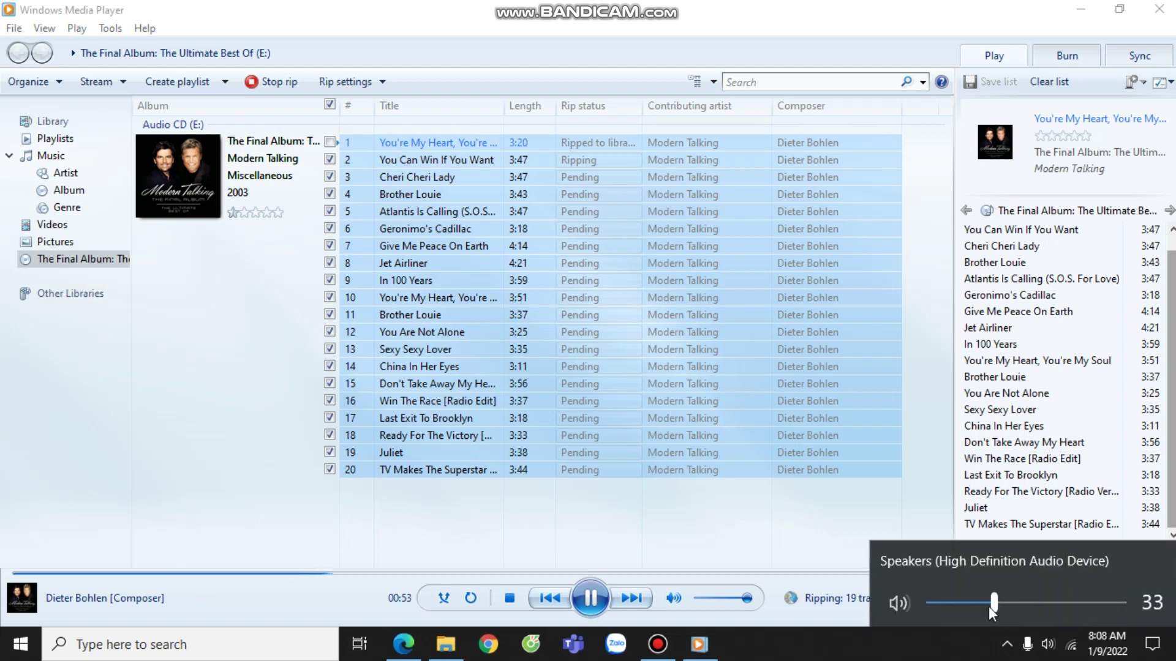
pyautogui.click(590, 599)
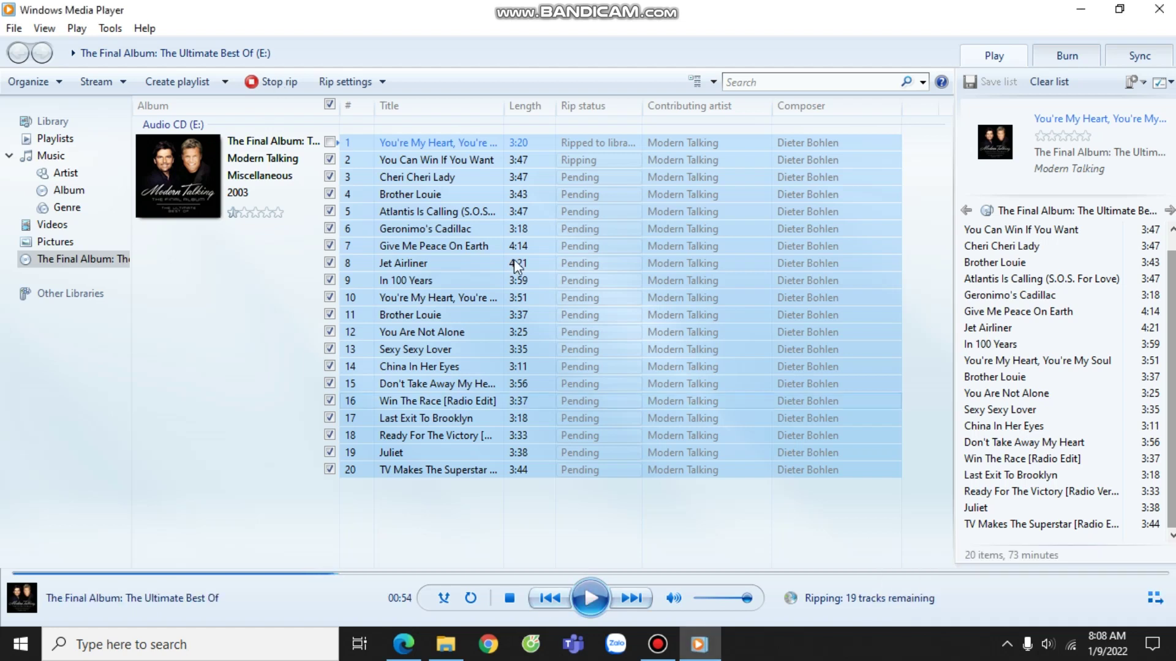
pyautogui.click(658, 644)
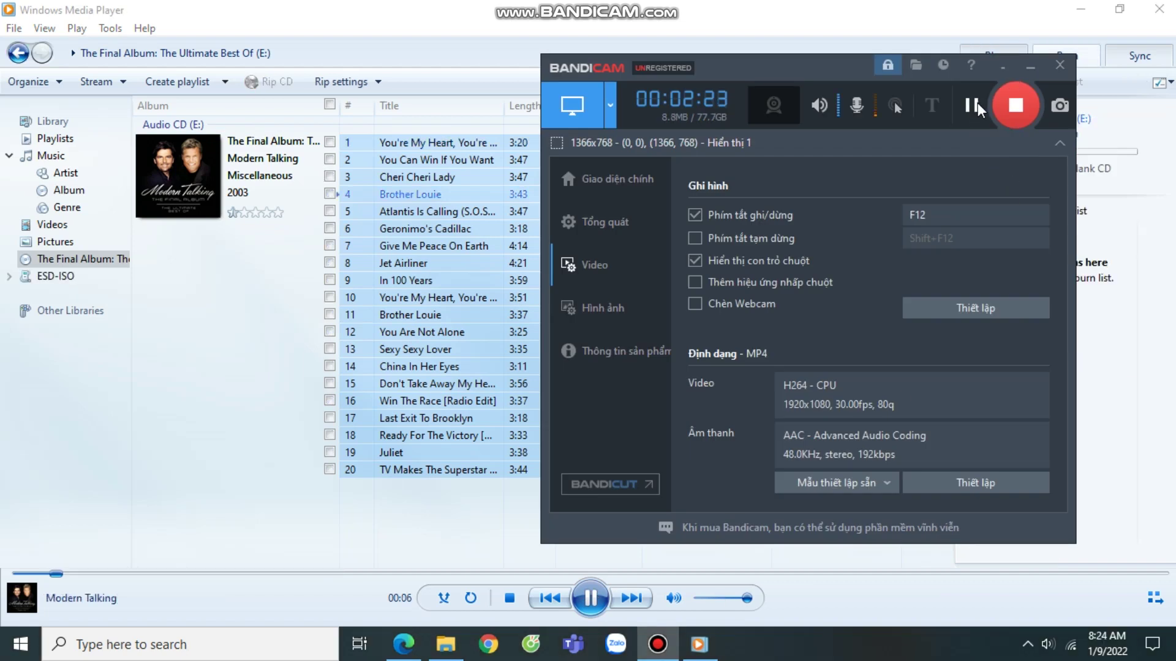
pyautogui.click(1030, 66)
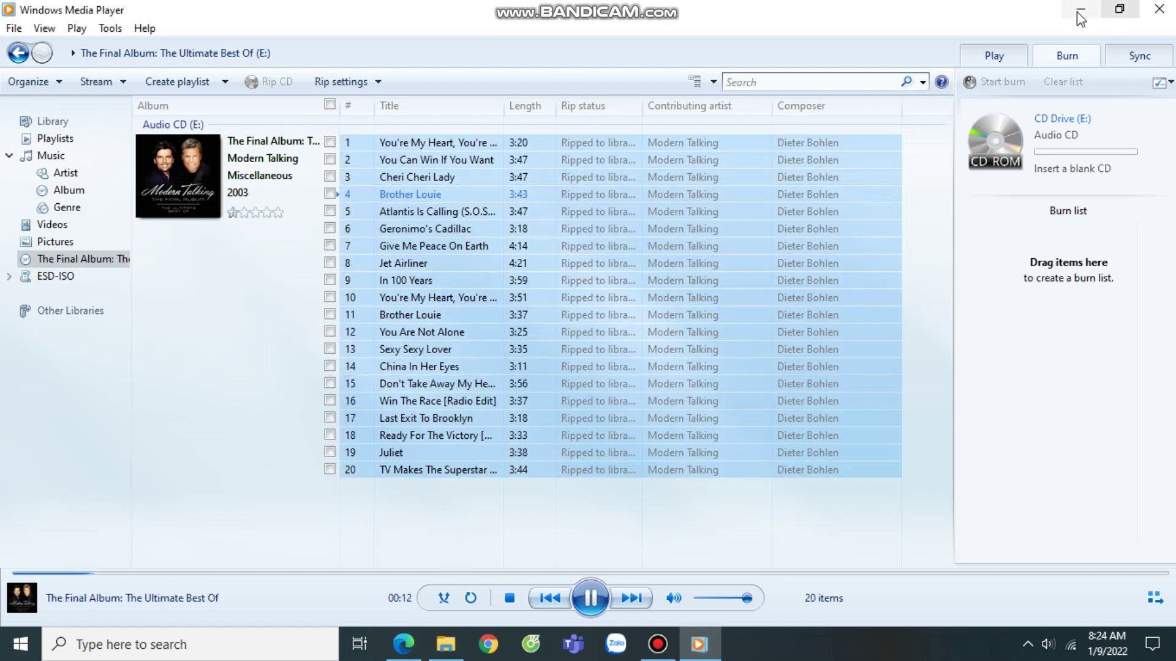
# - Switch to File Explorer, eject the disc from DVD RW Drive (E:), and check the drive's status in Windows Media Player
pyautogui.moveTo(443, 647)
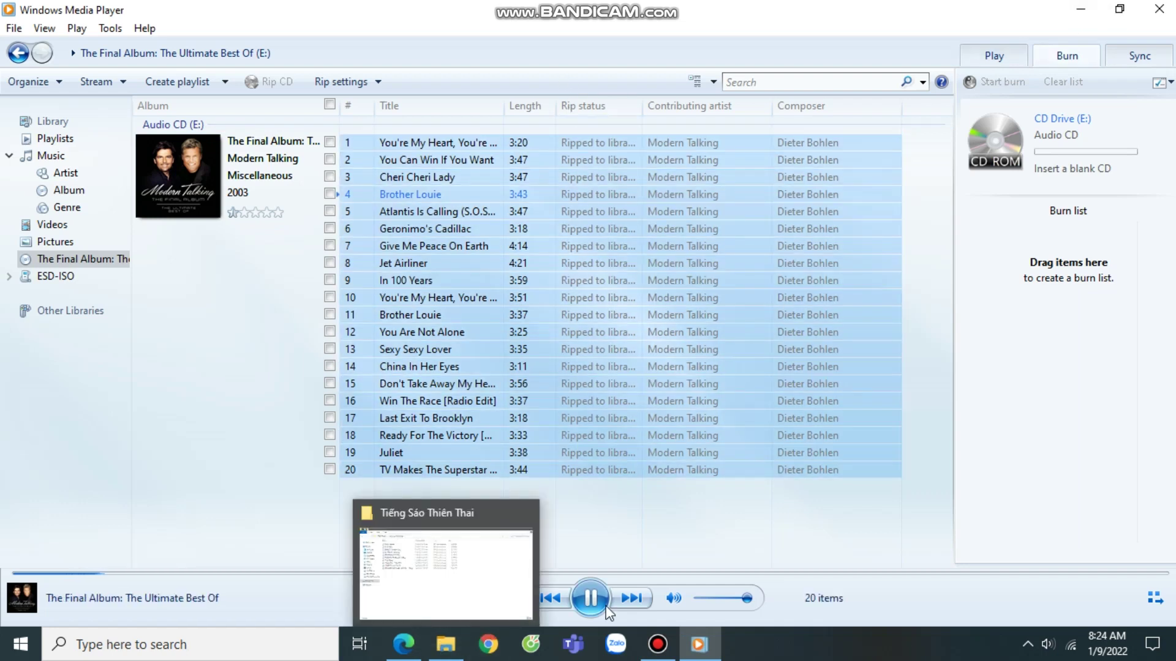
pyautogui.click(447, 566)
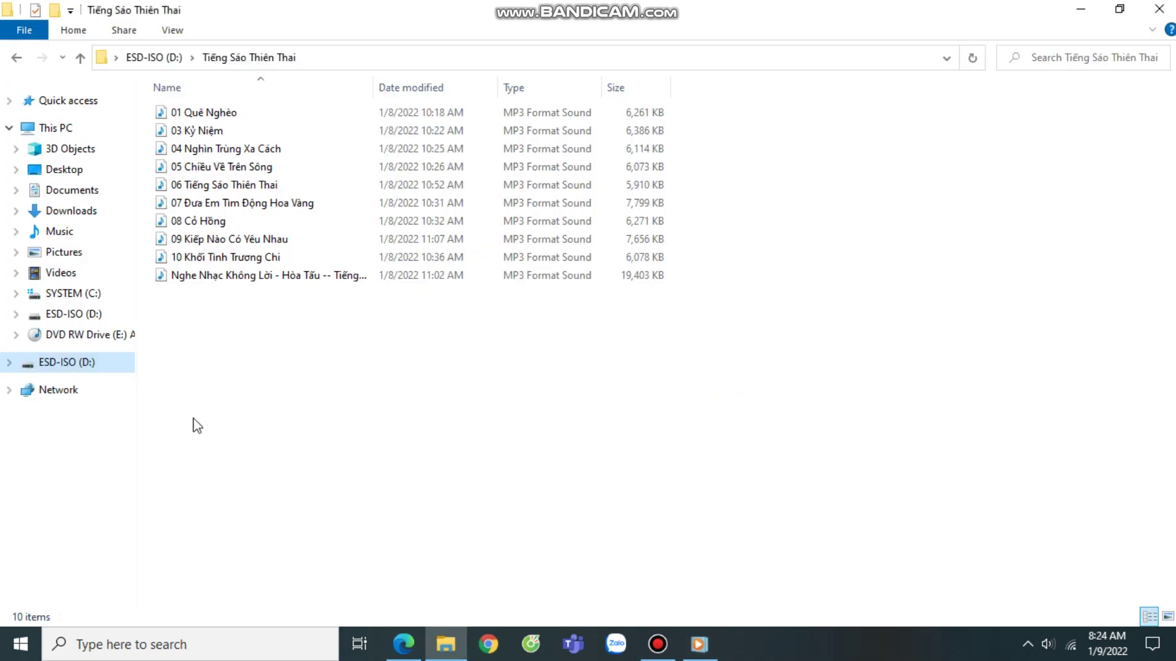
pyautogui.rightClick(94, 341)
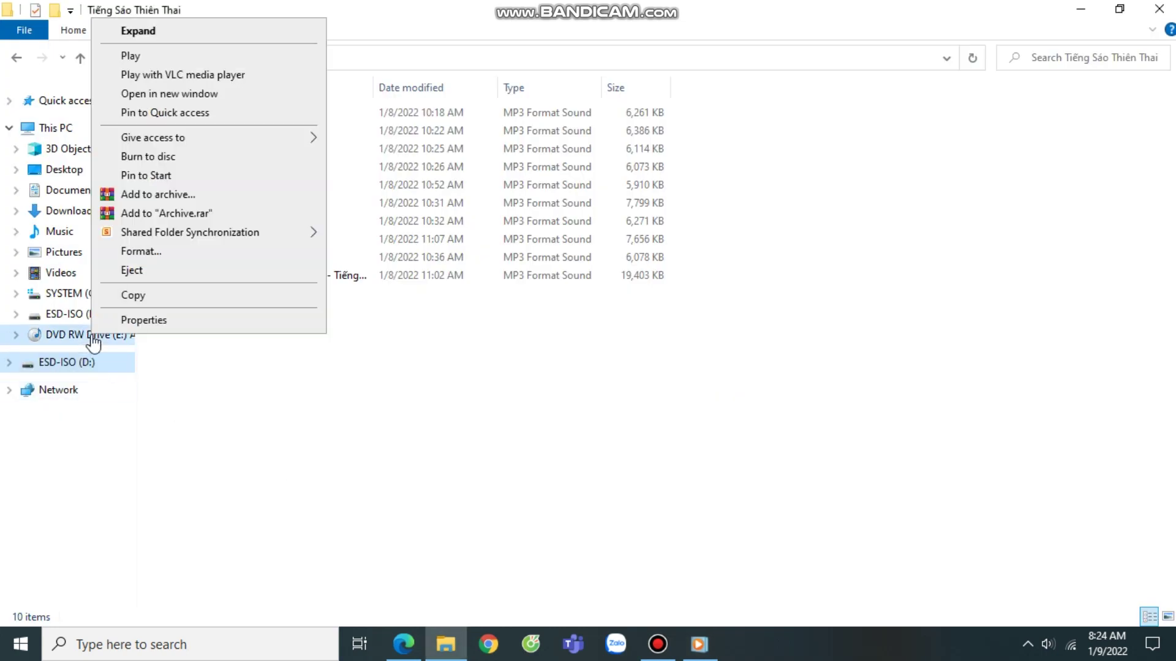
pyautogui.click(133, 271)
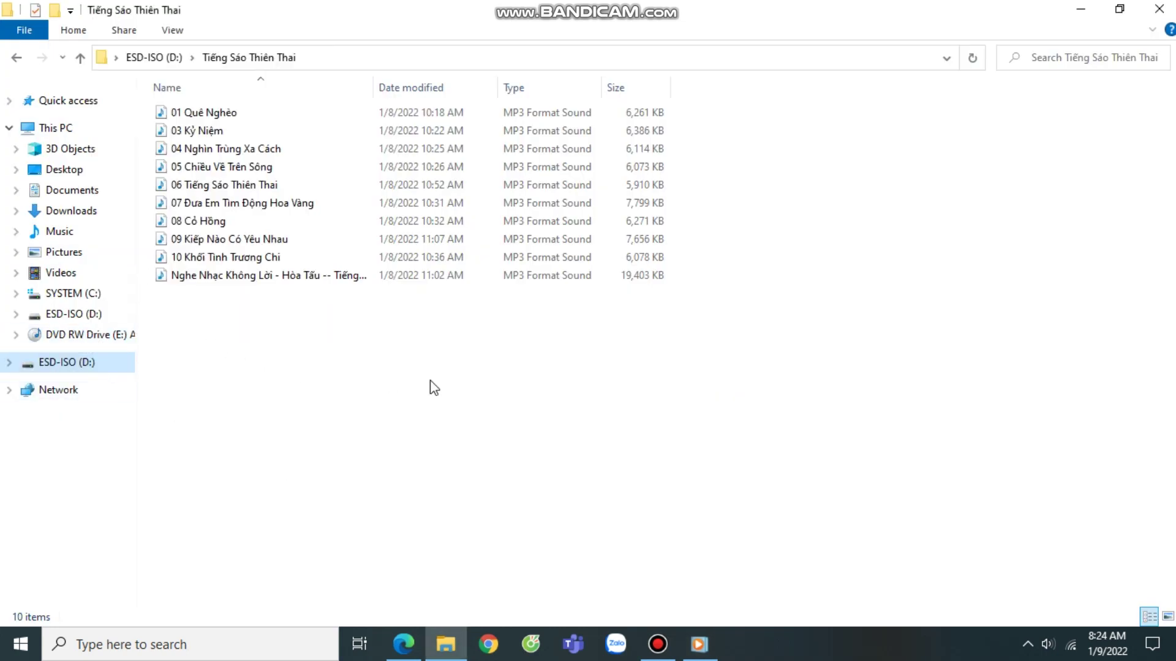
pyautogui.click(703, 647)
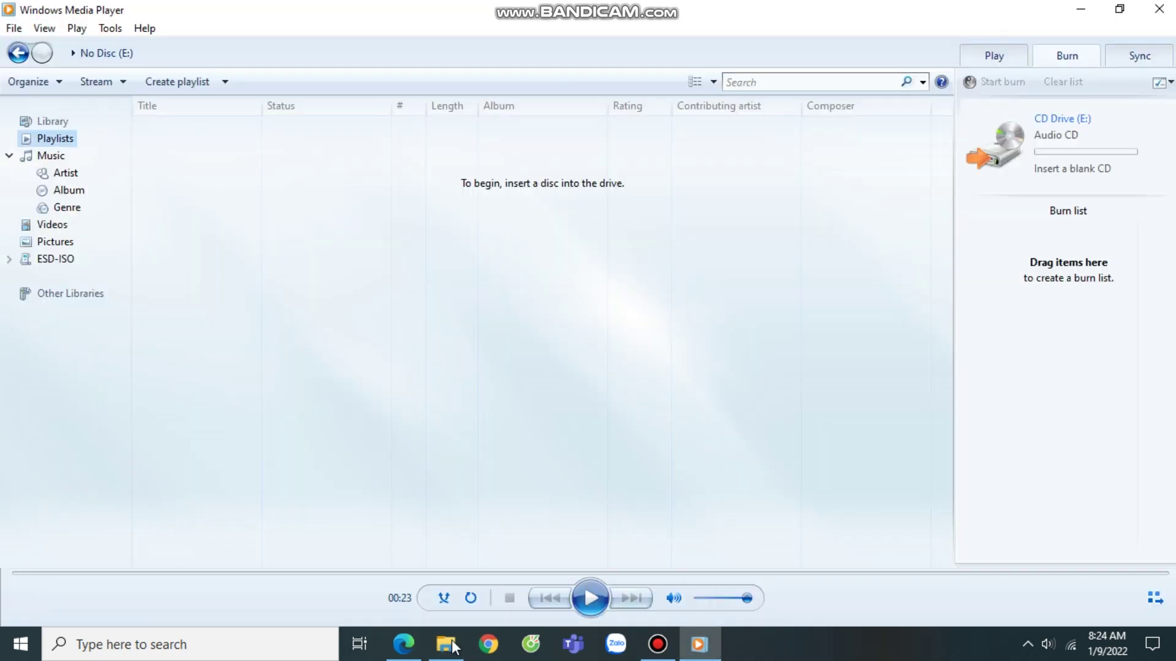
# - Switch to File Explorer, open The Final Album- The Ultimate Best Of folder under Music > Modern Talking, and check all ripped tracks
pyautogui.moveTo(445, 644)
pyautogui.click(436, 612)
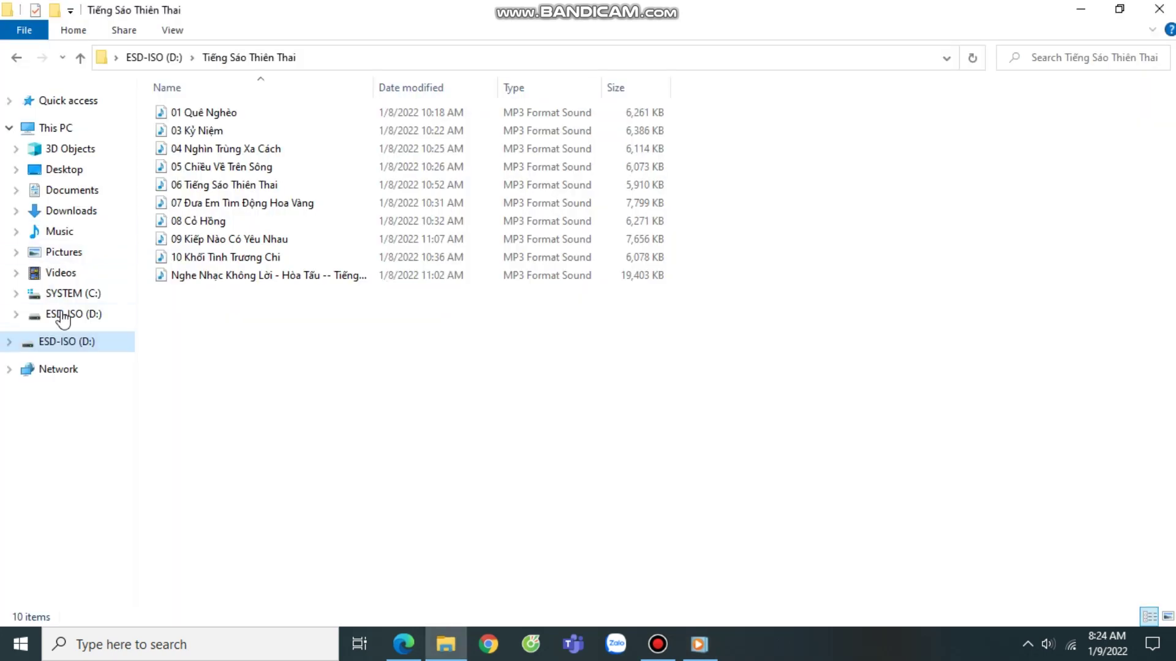
pyautogui.click(73, 236)
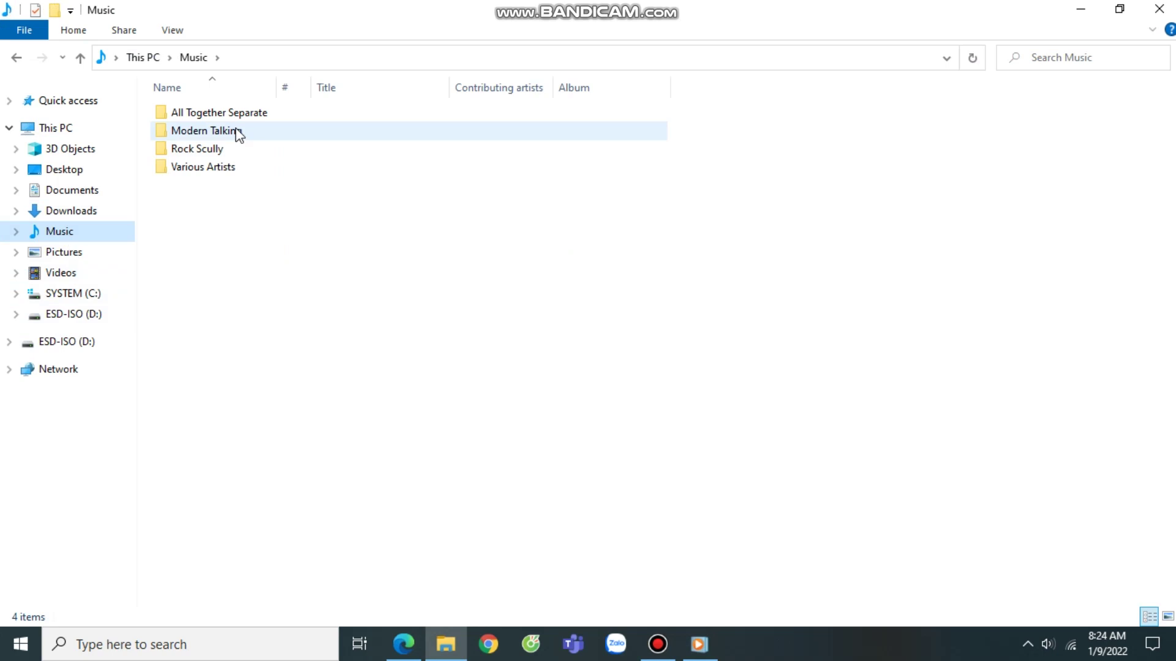
pyautogui.moveTo(186, 137)
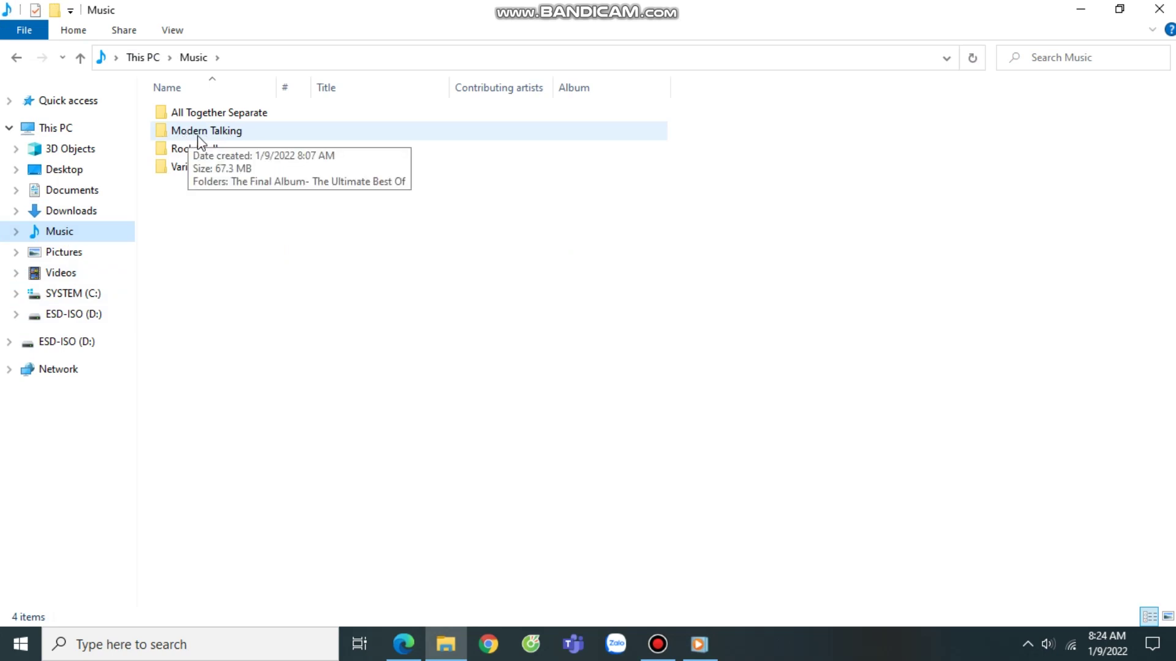
pyautogui.doubleClick(198, 133)
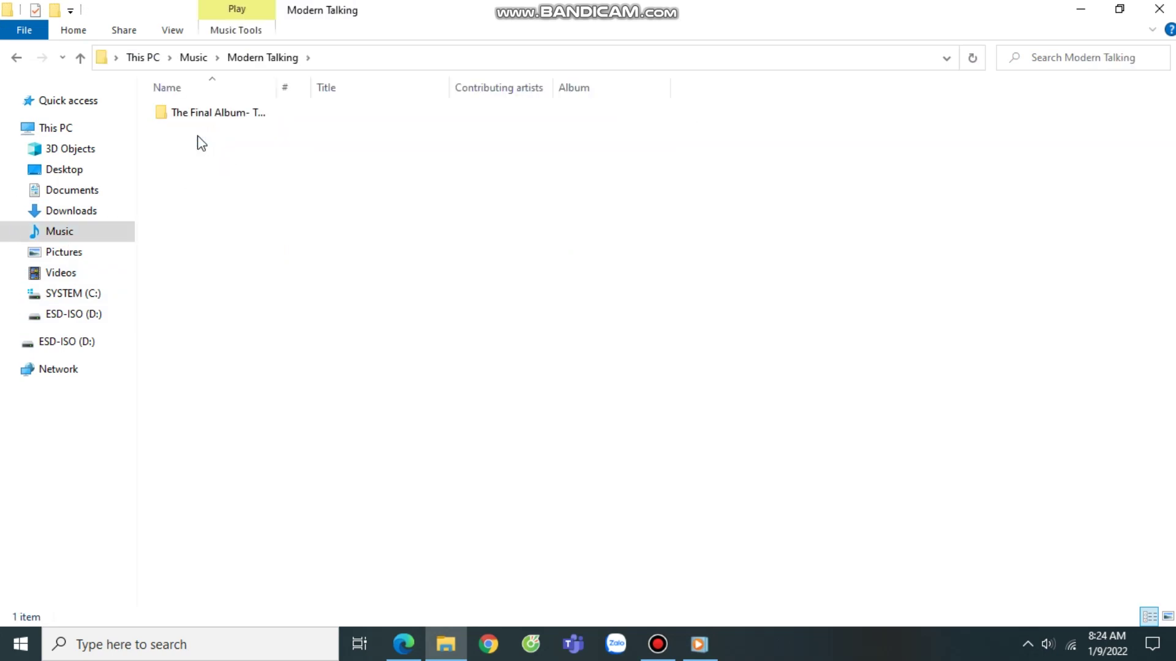
pyautogui.doubleClick(210, 116)
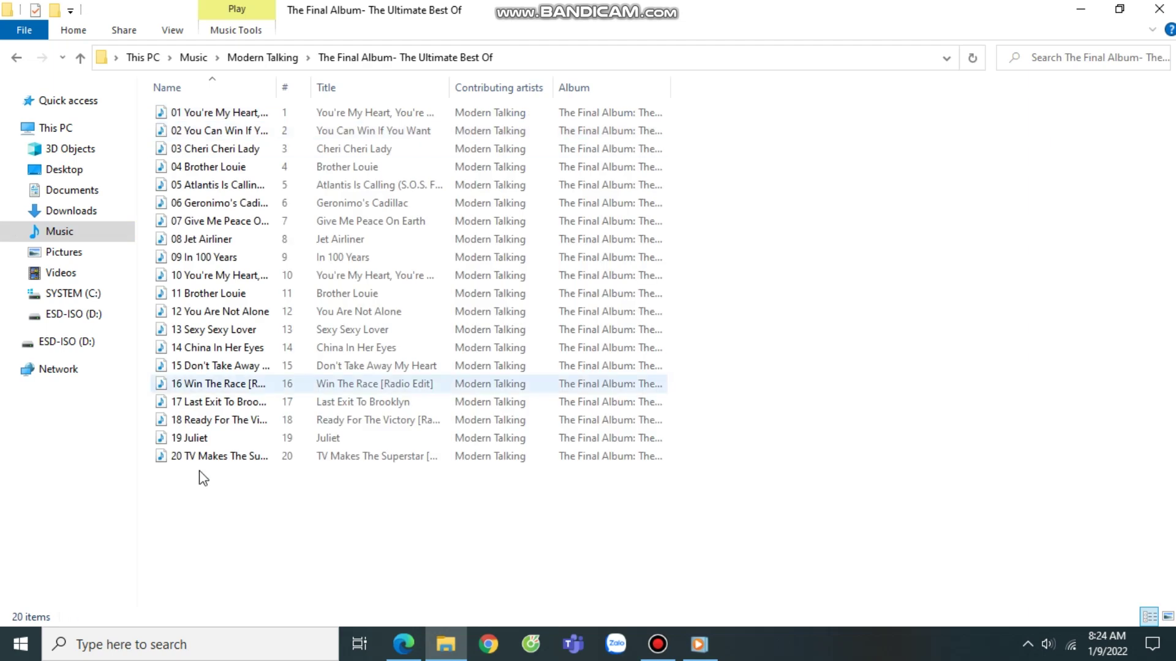
pyautogui.moveTo(150, 110); pyautogui.dragTo(229, 500)
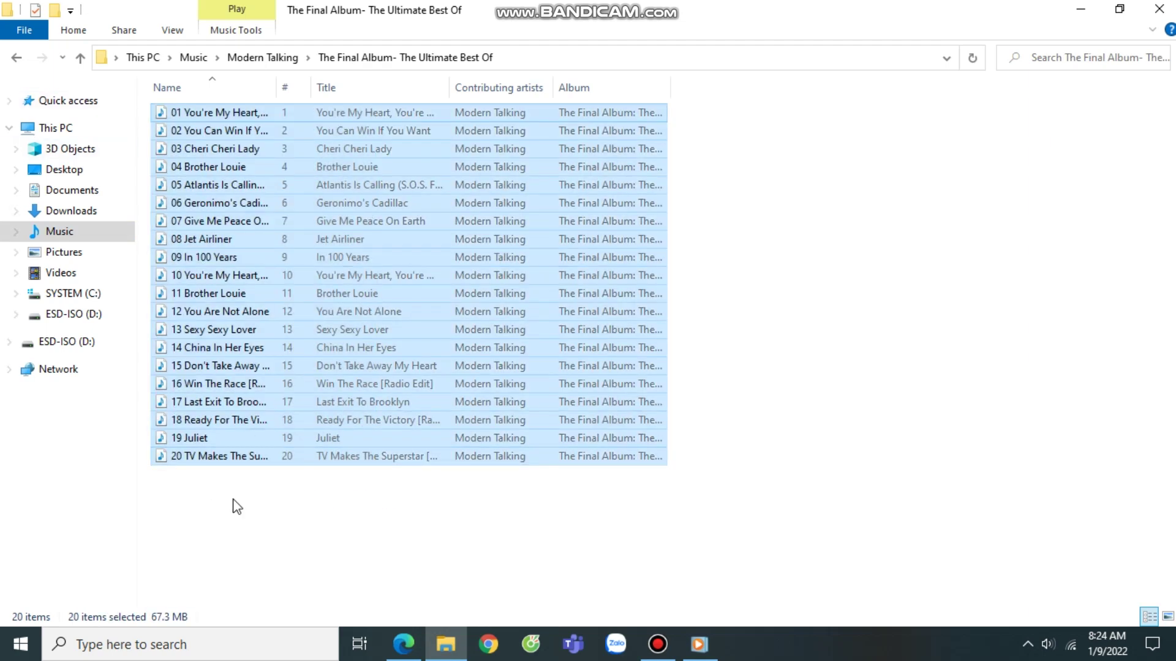
pyautogui.click(150, 147)
# - Play the ripped file of track 01 in Windows Media Player and show it in a maximized Now Playing window
pyautogui.click(164, 114)
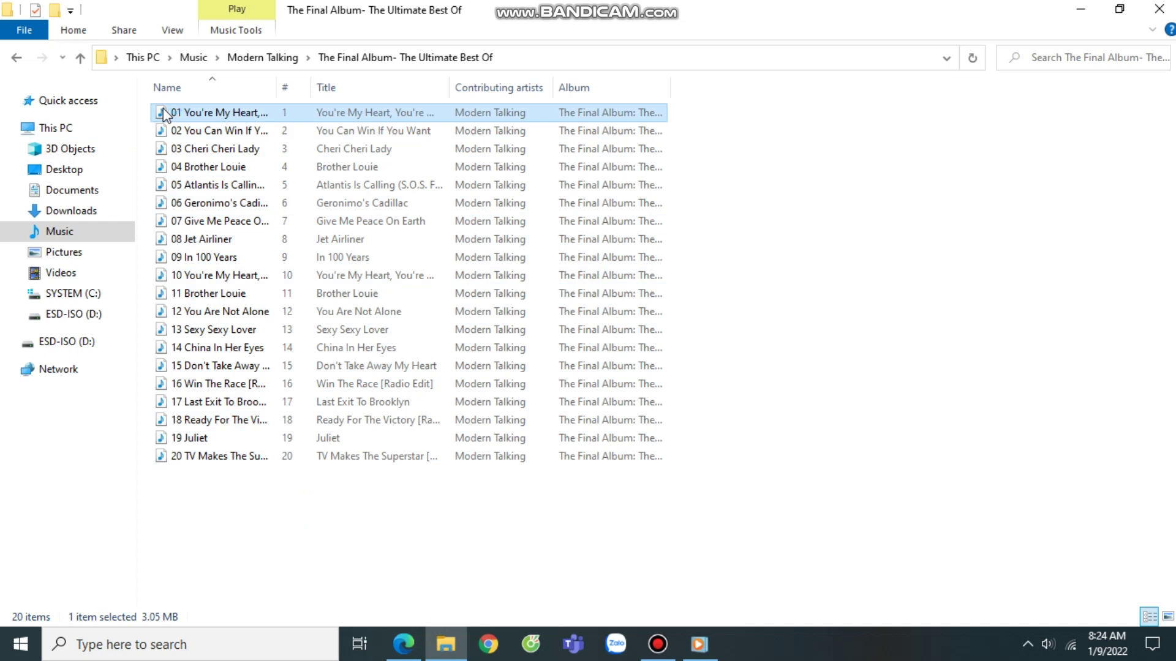
pyautogui.doubleClick(164, 114)
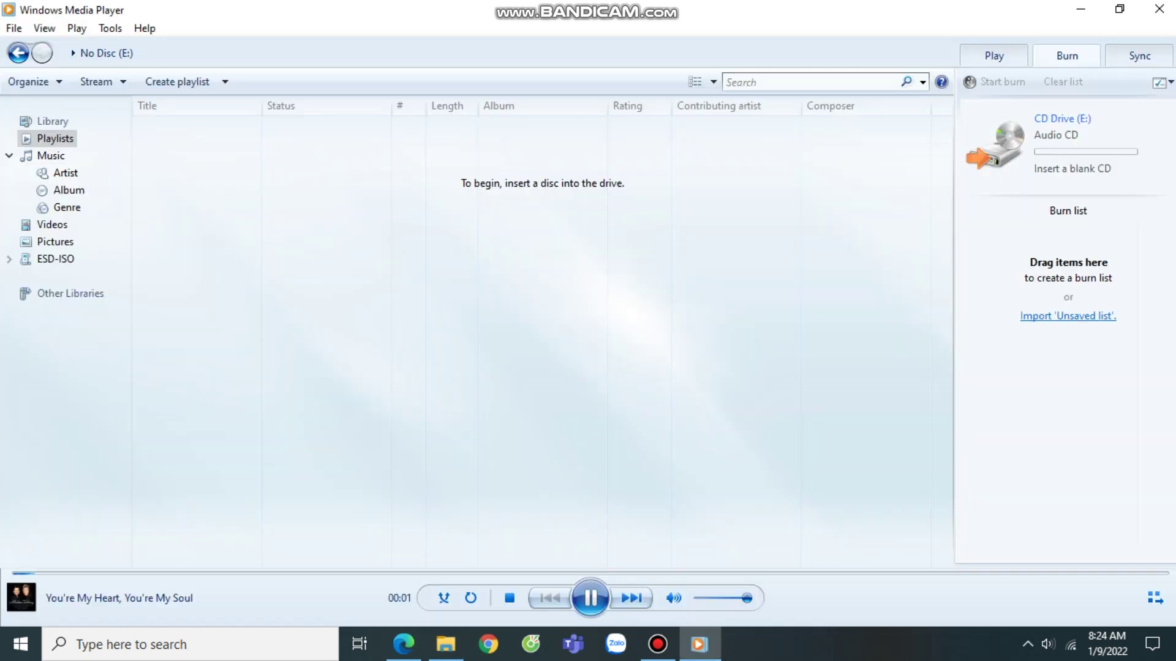
pyautogui.click(1162, 599)
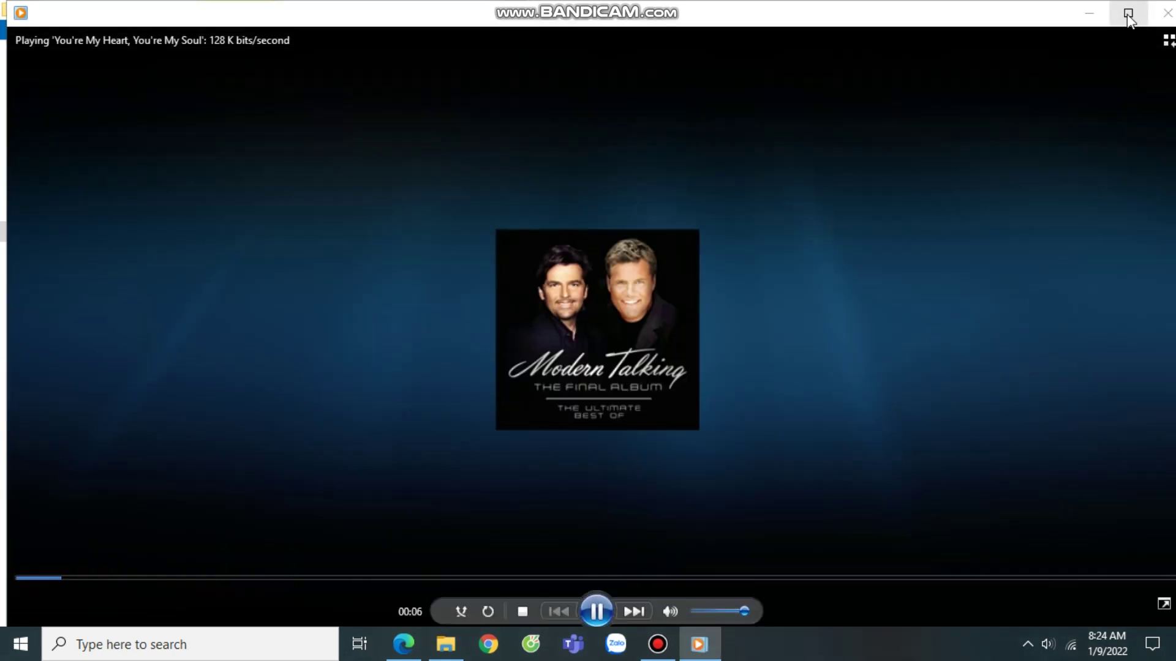
pyautogui.click(1129, 14)
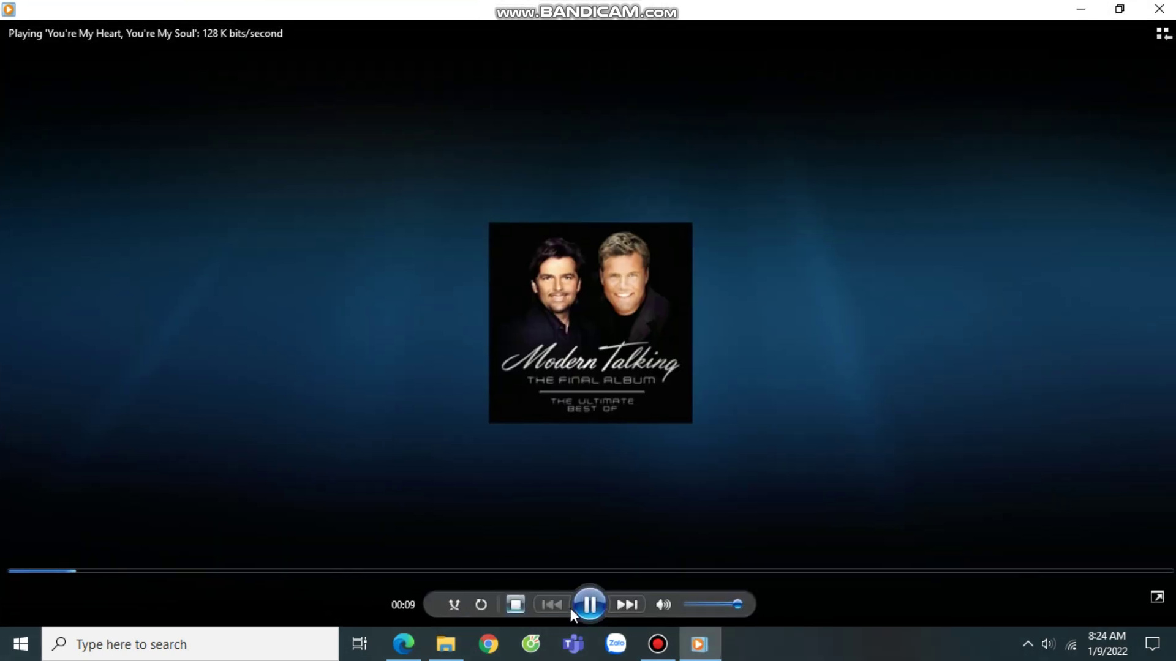
# - Return to File Explorer, play the file 02 You Can Win If You Want, and bring the player window to the front
pyautogui.click(446, 643)
pyautogui.click(208, 134)
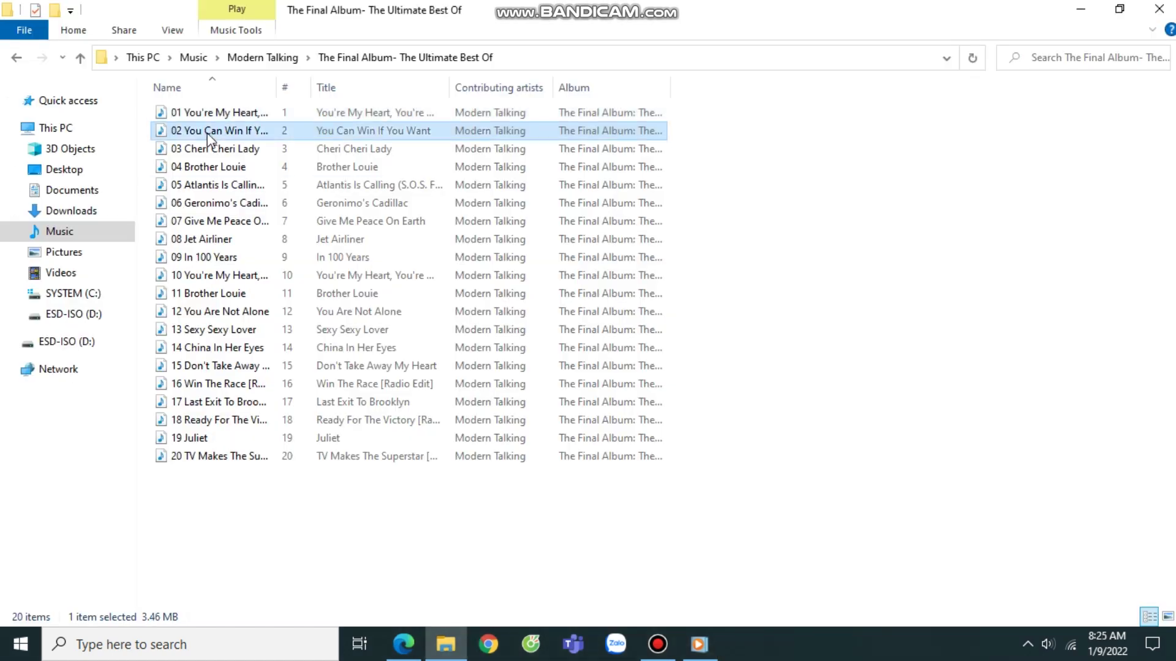
pyautogui.click(208, 134)
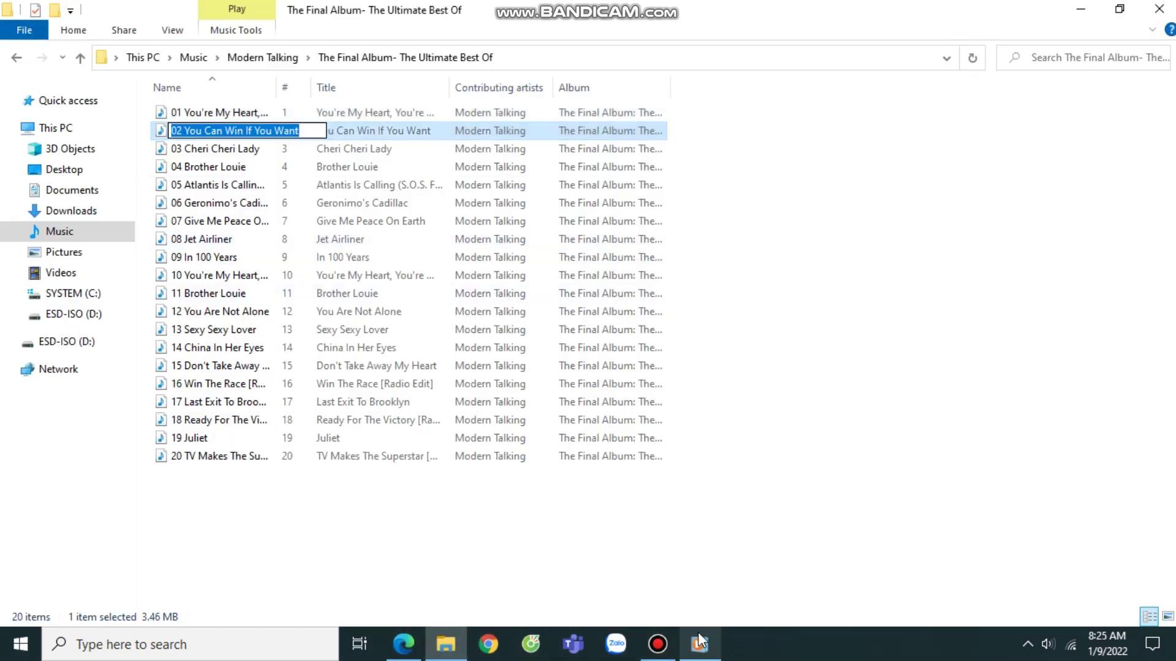
pyautogui.click(700, 643)
pyautogui.click(700, 643)
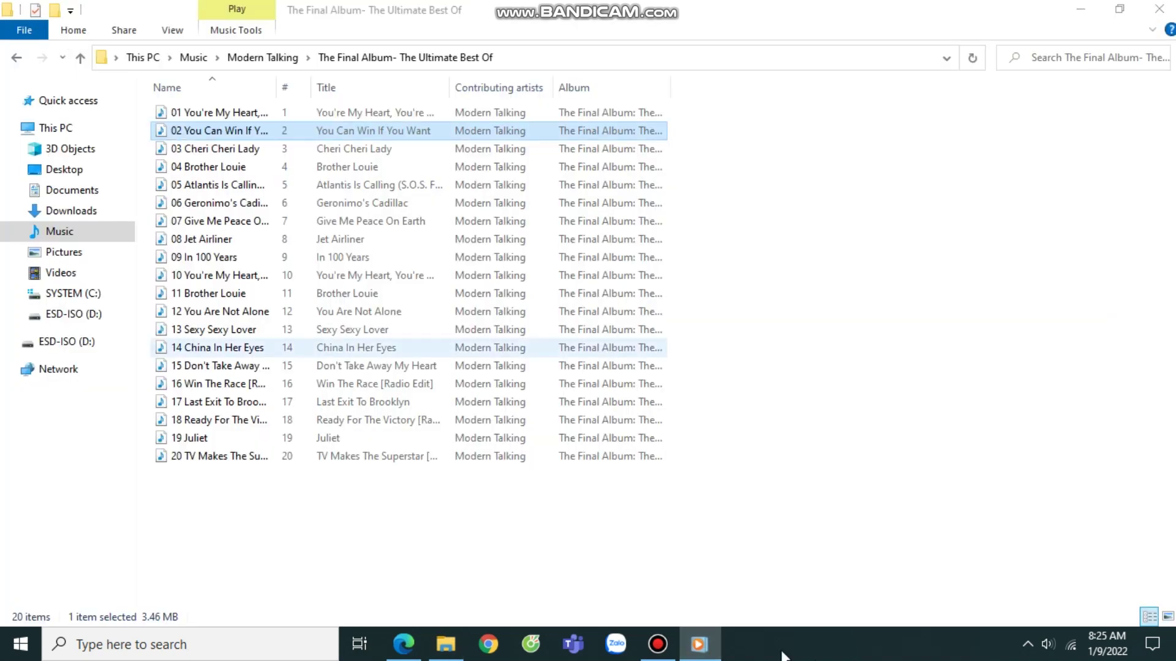
pyautogui.click(703, 644)
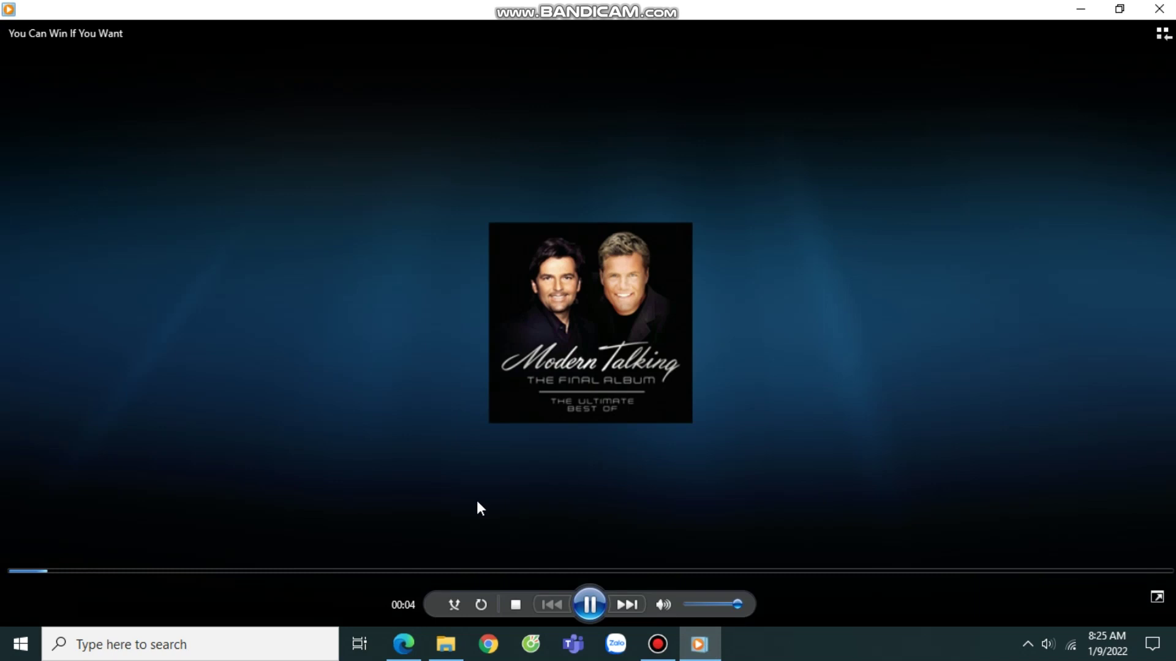
# - Show the list in the Now Playing view, and play all the album's ripped files together from File Explorer
pyautogui.rightClick(546, 397)
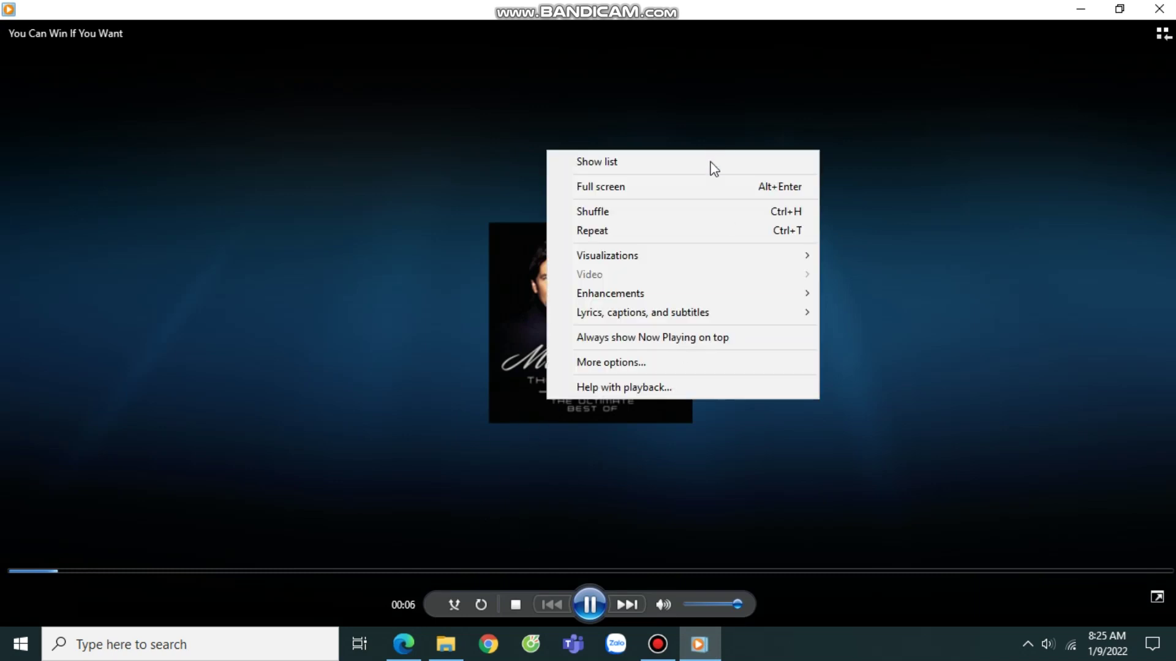
pyautogui.click(709, 166)
pyautogui.click(446, 643)
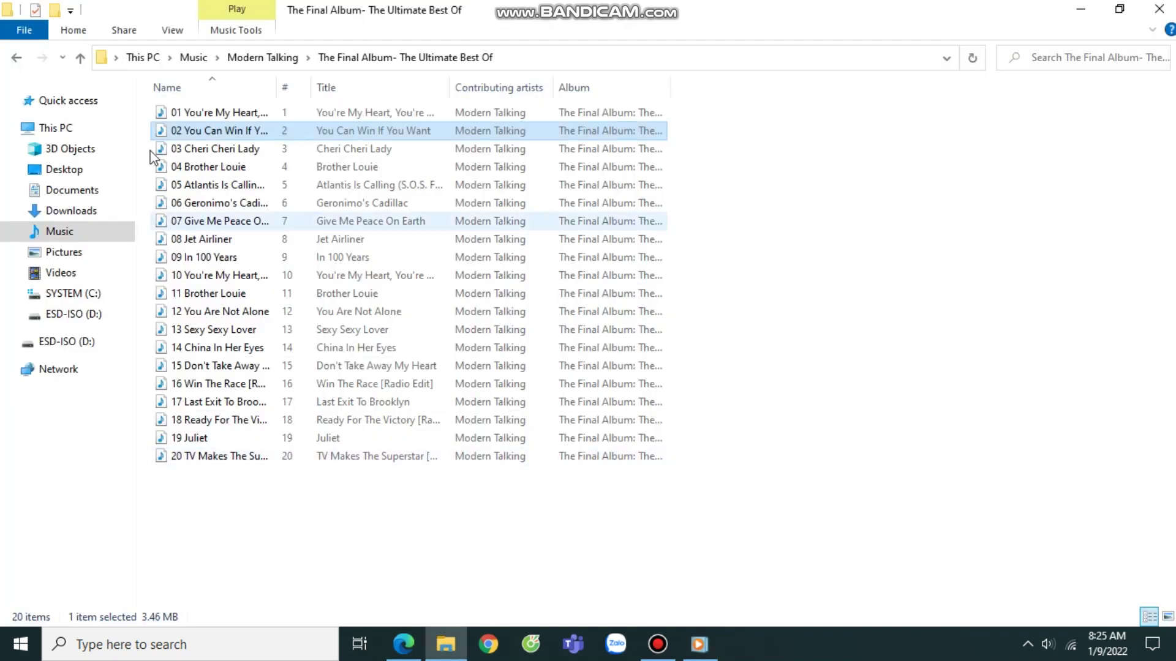
pyautogui.moveTo(447, 607); pyautogui.dragTo(145, 106)
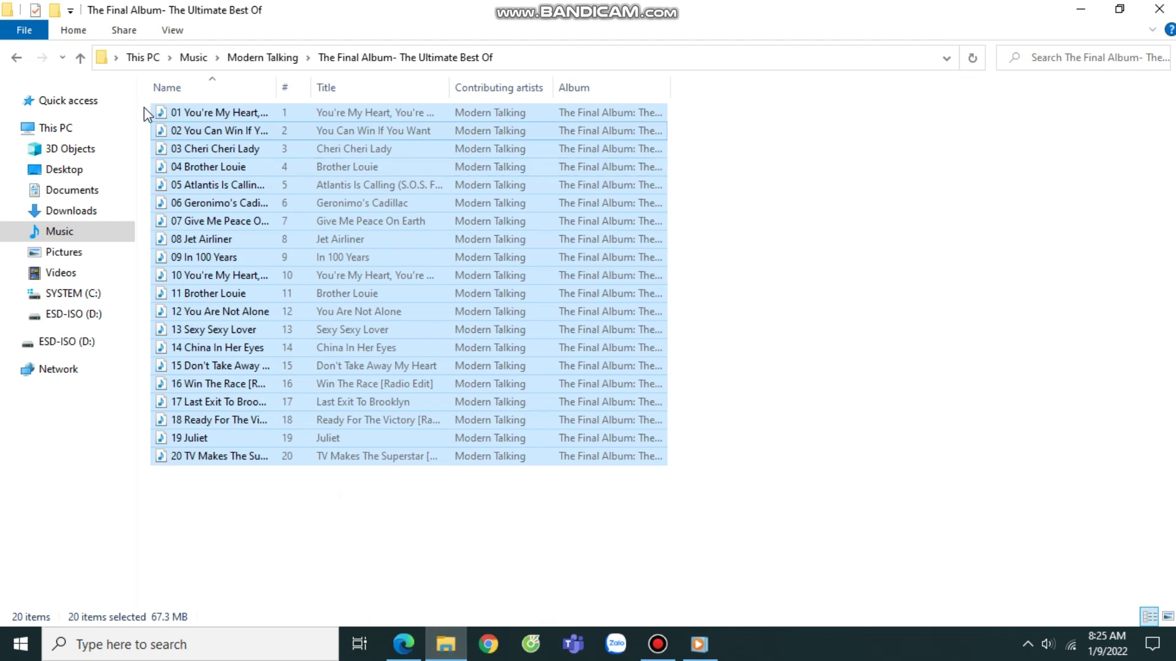
pyautogui.doubleClick(178, 255)
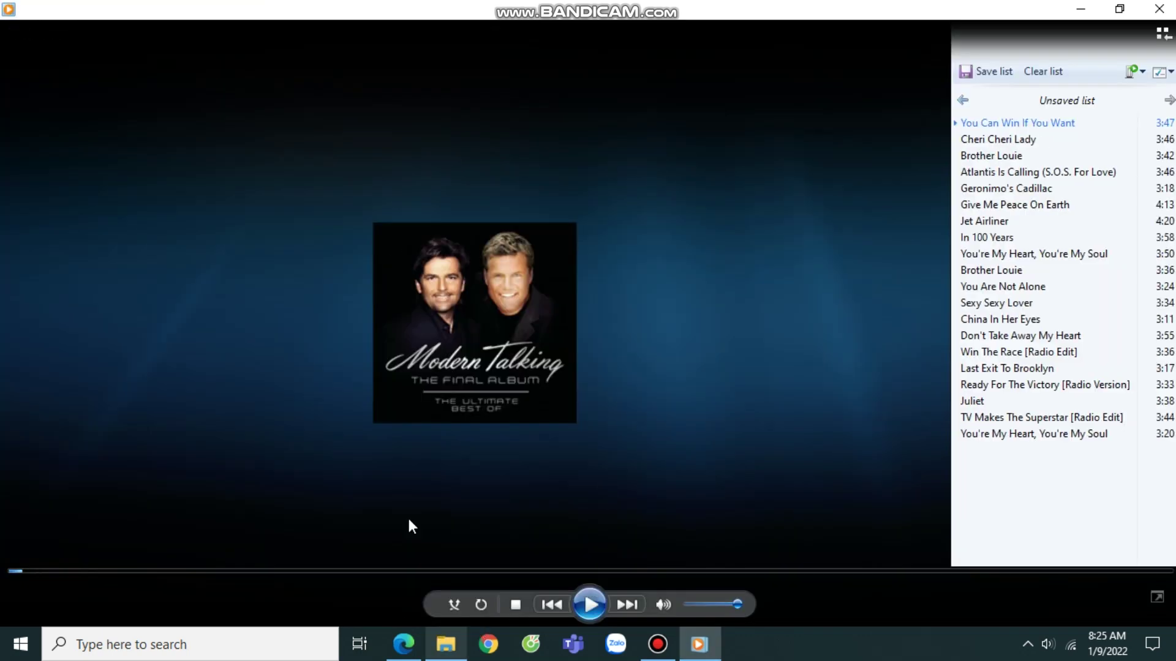
pyautogui.click(446, 643)
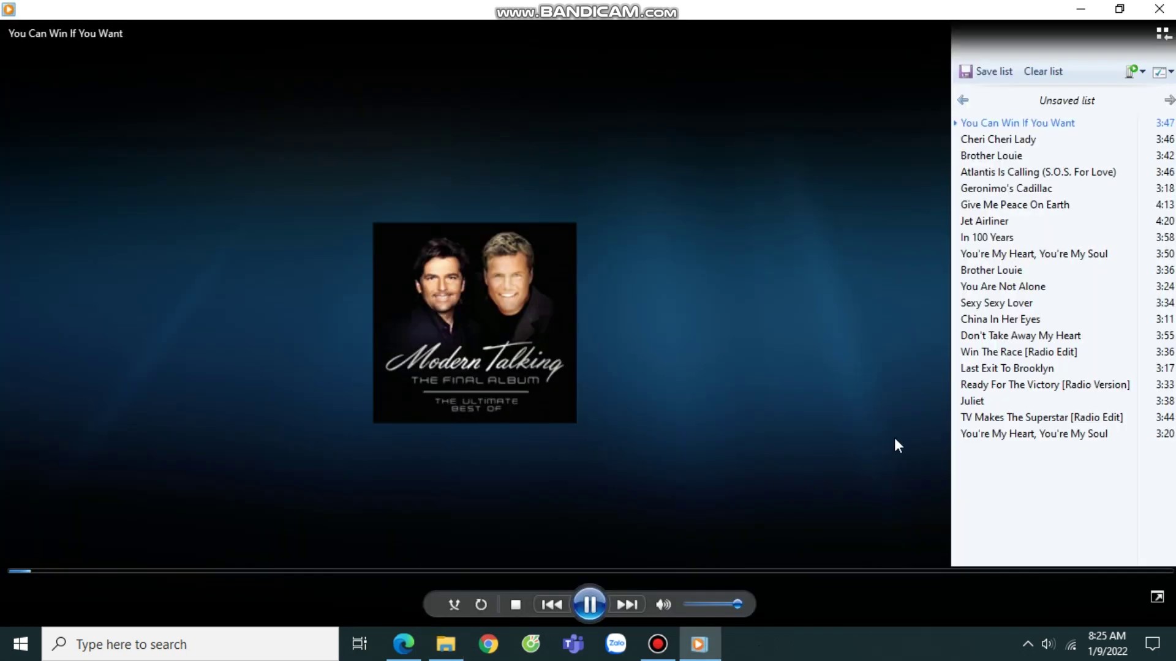
# - Select all songs in the play list, compare them with the files in File Explorer, and pause and close Windows Media Player
pyautogui.moveTo(1014, 506); pyautogui.dragTo(1041, 86)
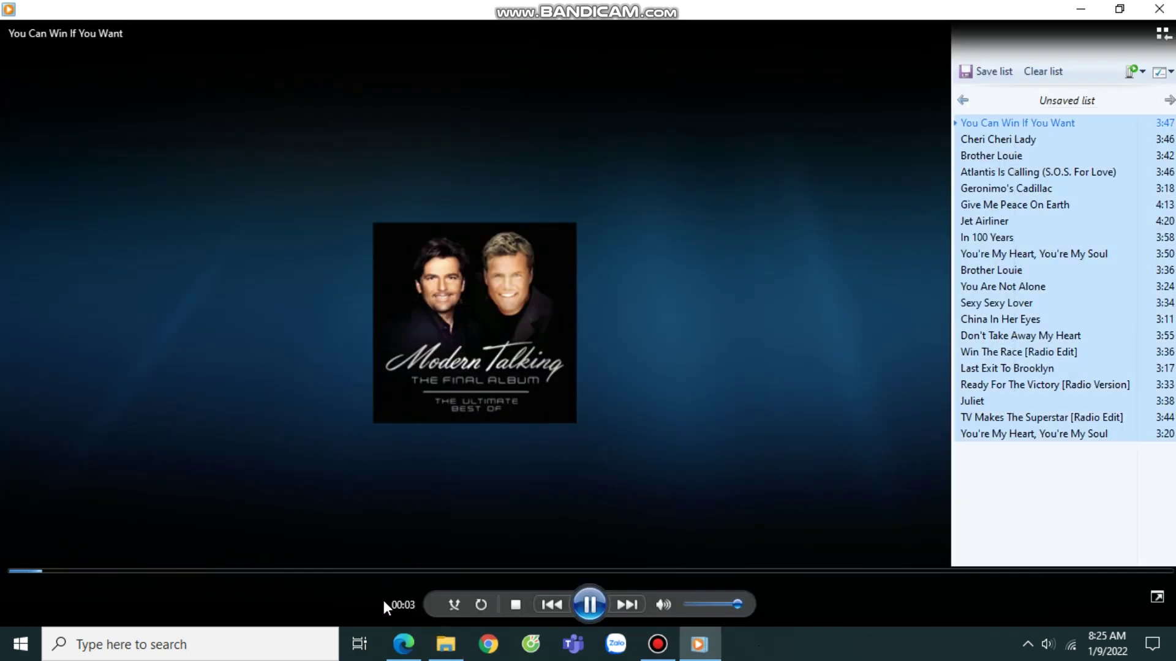
pyautogui.click(446, 643)
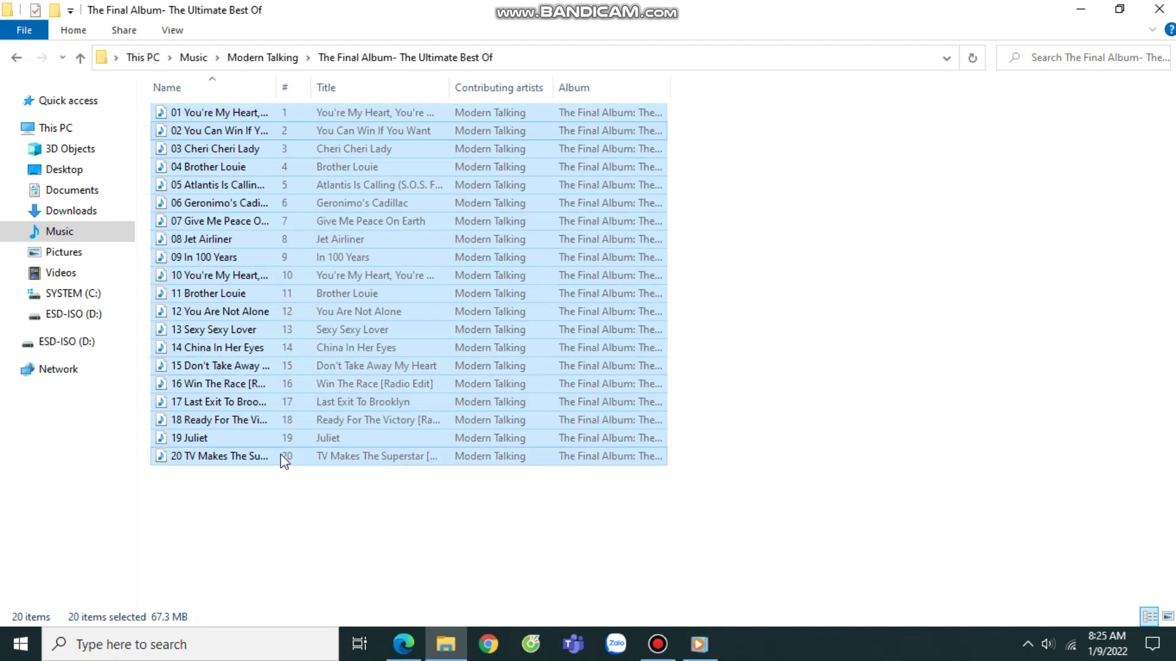
pyautogui.click(699, 643)
pyautogui.click(590, 604)
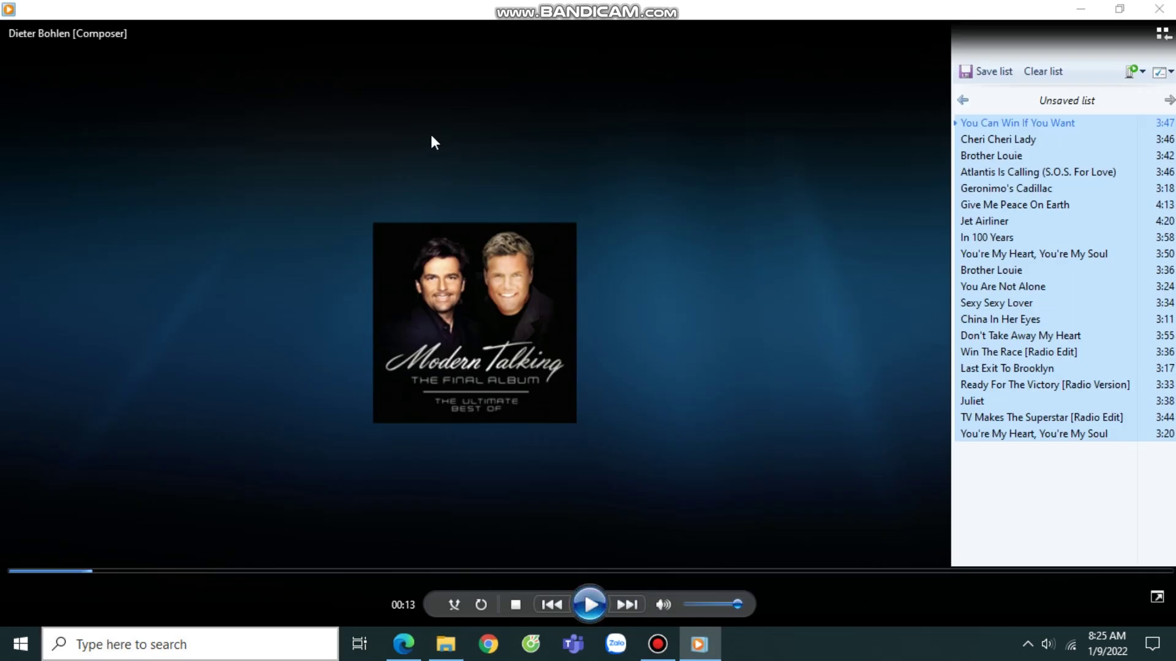
pyautogui.click(1159, 9)
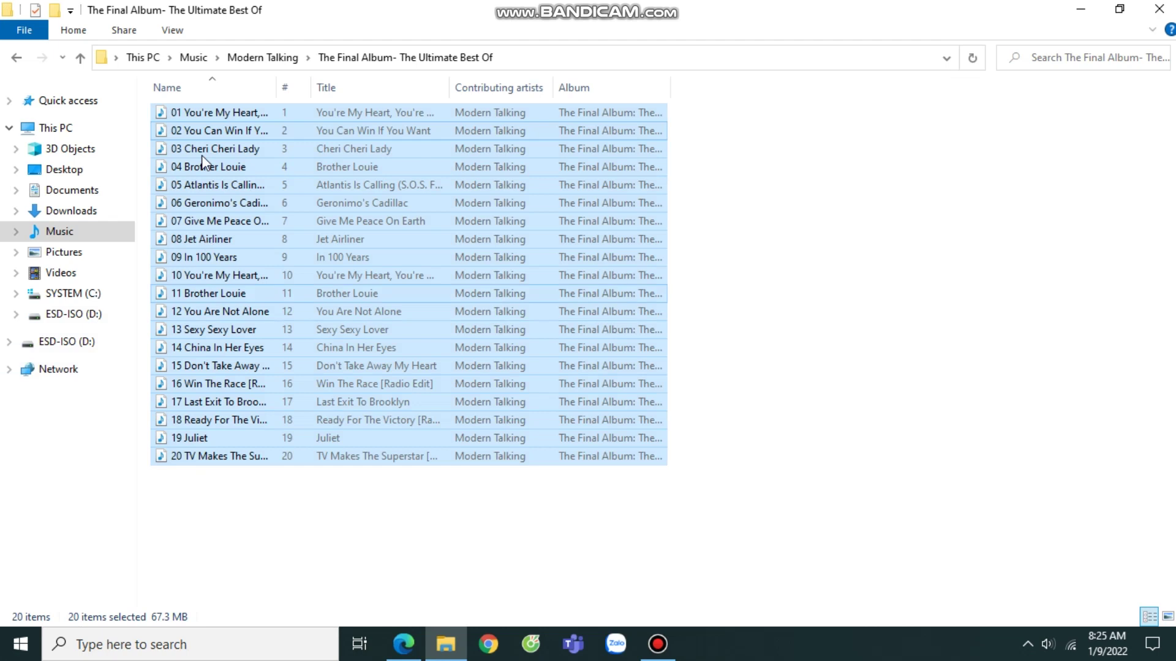
# - Copy the Modern Talking folder from the Music library and paste it into the ESD-ISO (D:) drive
pyautogui.click(17, 59)
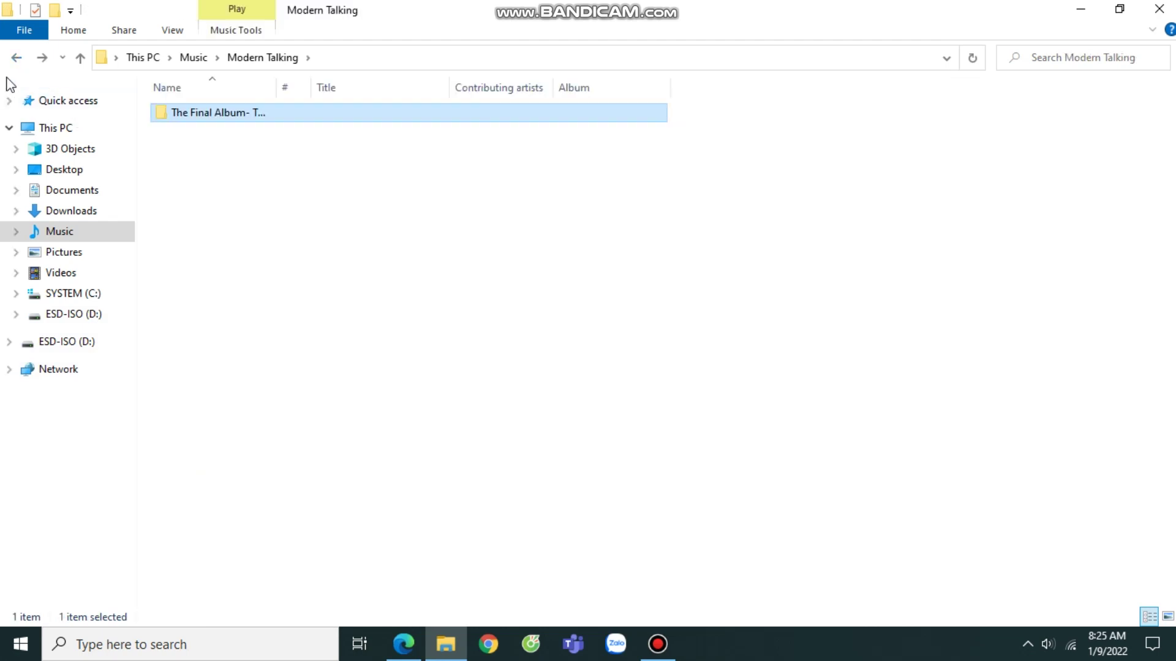
pyautogui.click(24, 60)
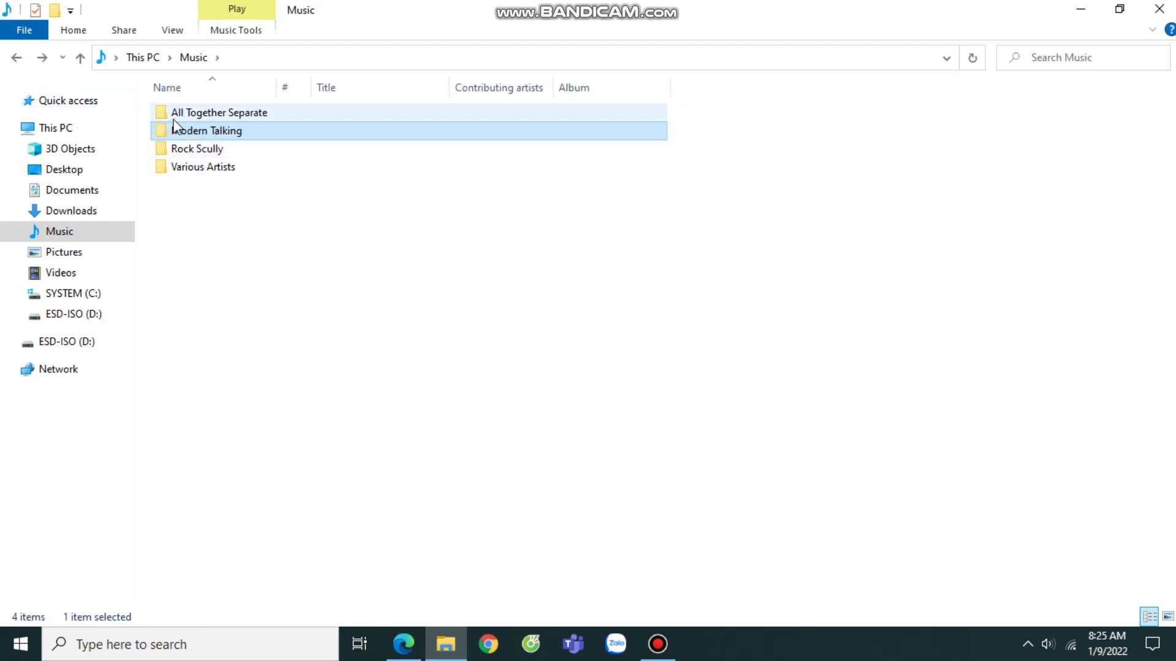
pyautogui.click(157, 194)
pyautogui.click(197, 133)
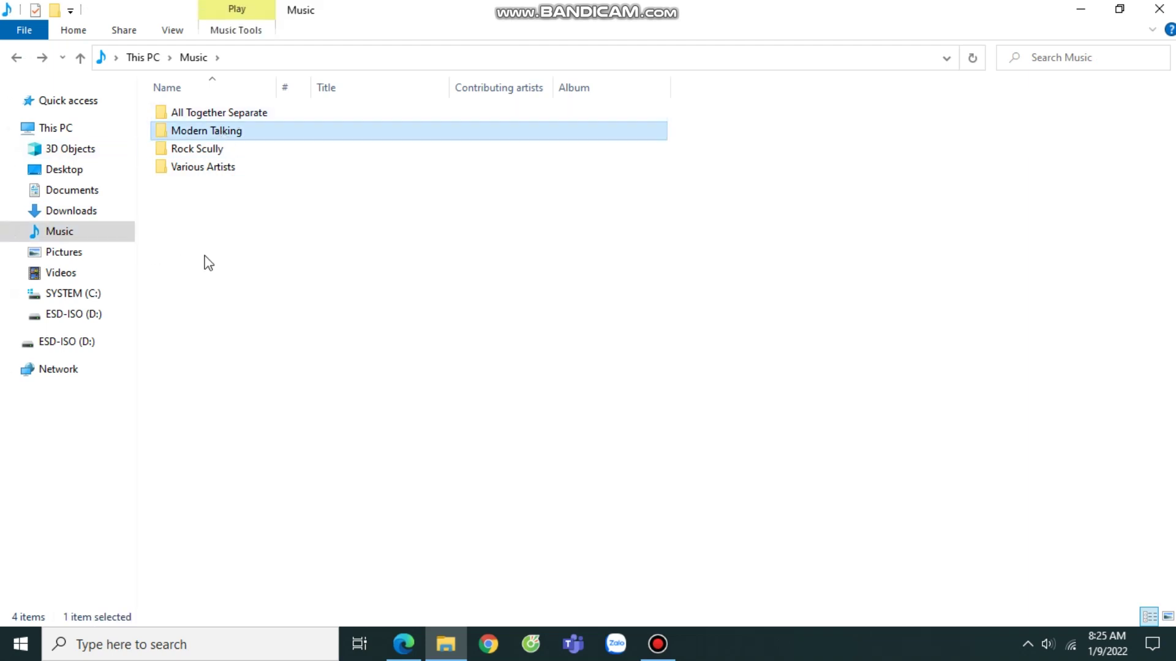
pyautogui.rightClick(239, 137)
pyautogui.click(324, 507)
pyautogui.click(52, 343)
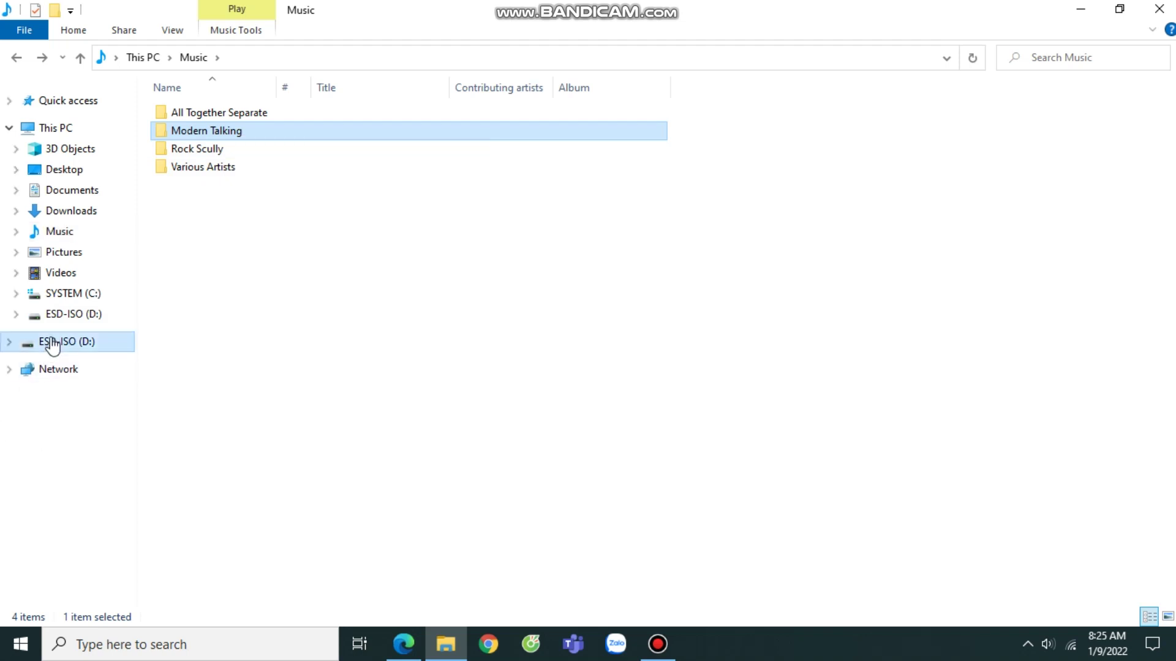
pyautogui.rightClick(365, 373)
pyautogui.click(432, 224)
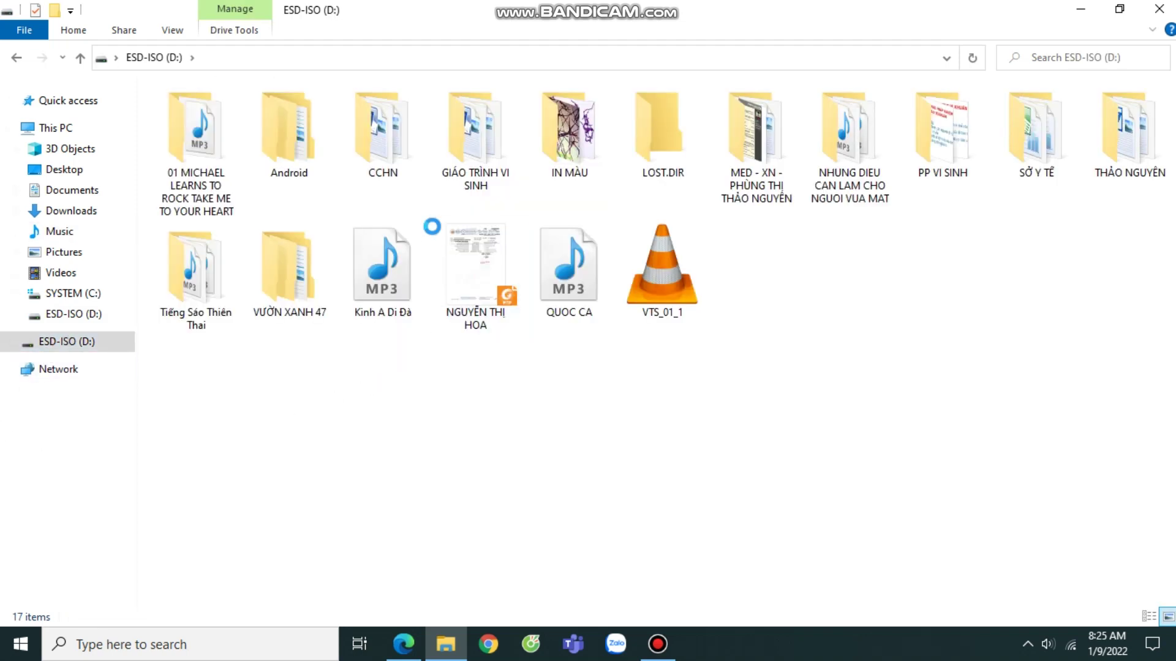